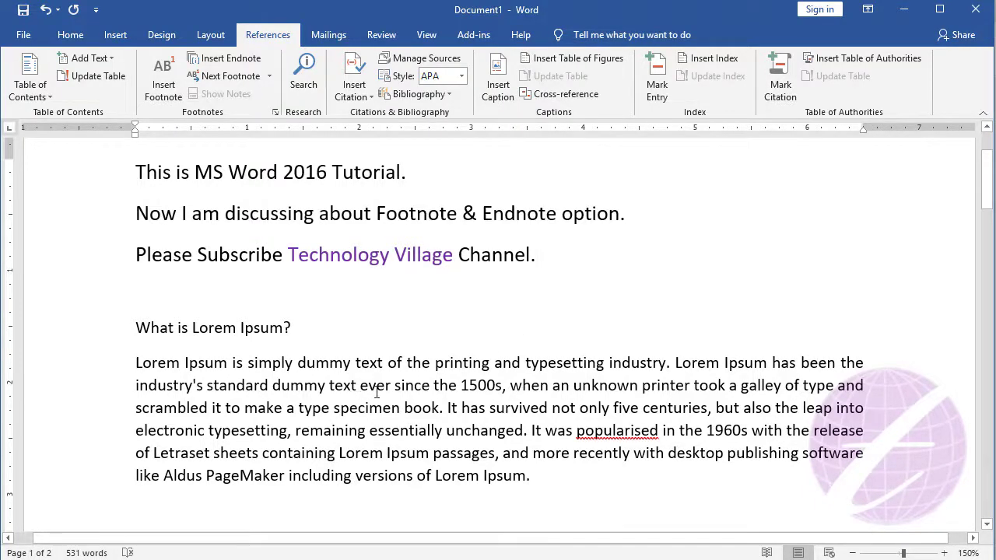
Insert a footnote reference after the word 'dummy' in the first Lorem Ipsum paragraph.
scroll(377, 393, down, 1)
scroll(354, 256, down, 1)
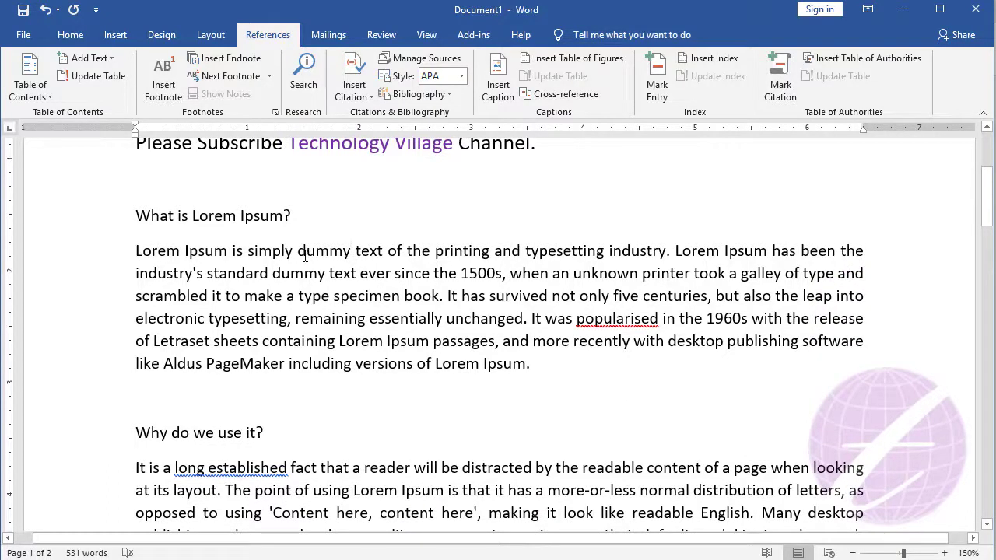
click(340, 257)
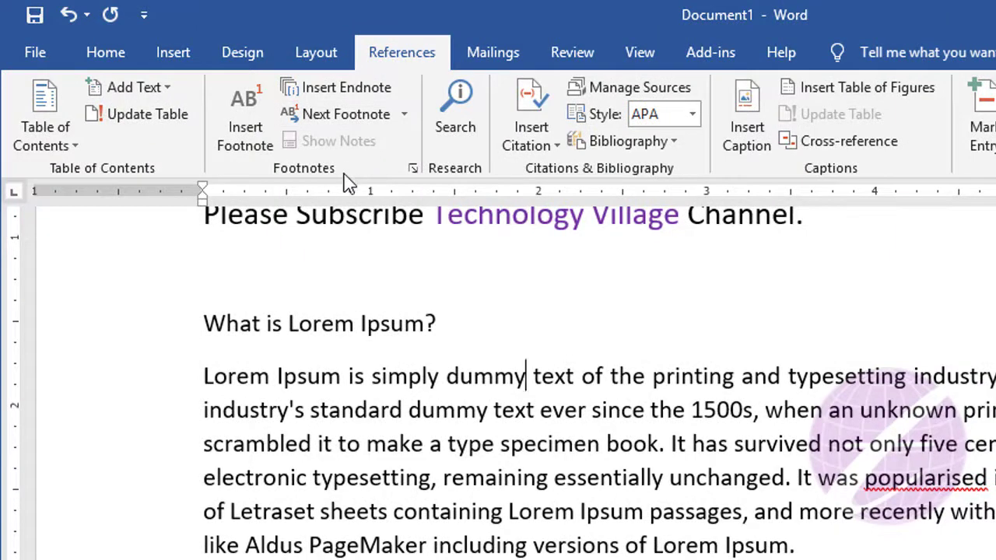
click(246, 152)
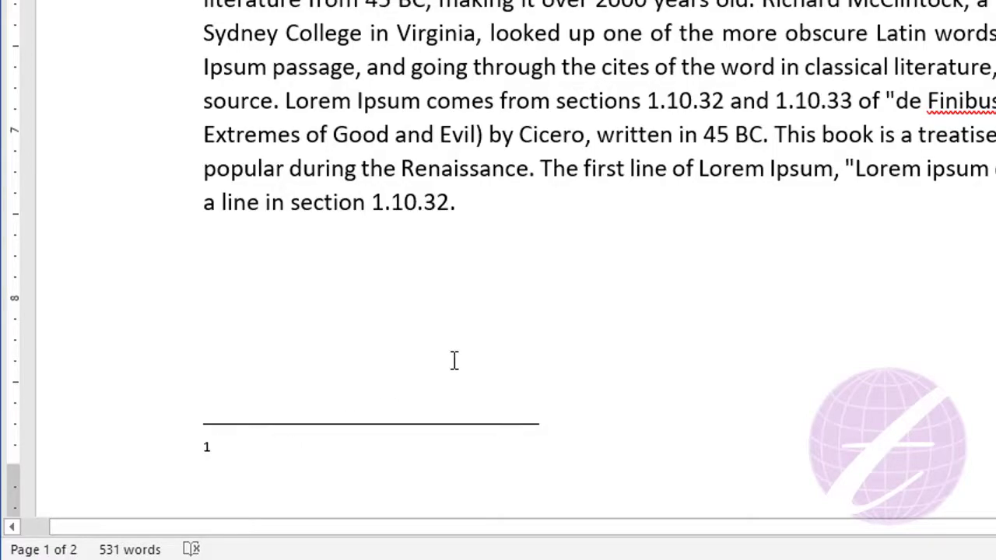
scroll(454, 361, up, 5)
scroll(499, 351, up, 4)
scroll(498, 350, up, 3)
scroll(501, 349, up, 1)
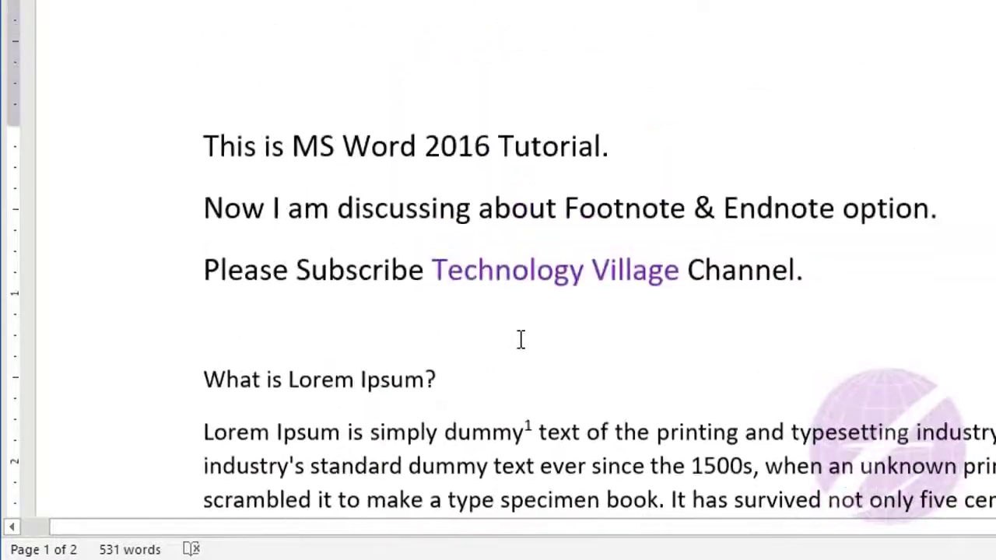
scroll(518, 340, down, 1)
scroll(516, 338, down, 1)
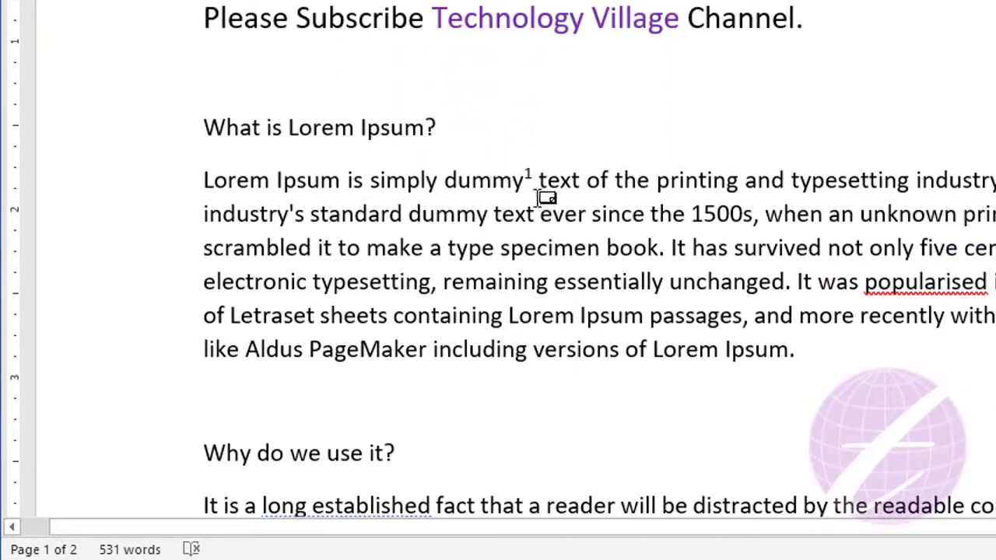
Enter 'First Footnote.' as the text of footnote 1 at the bottom of page 1.
mouse_move(542, 179)
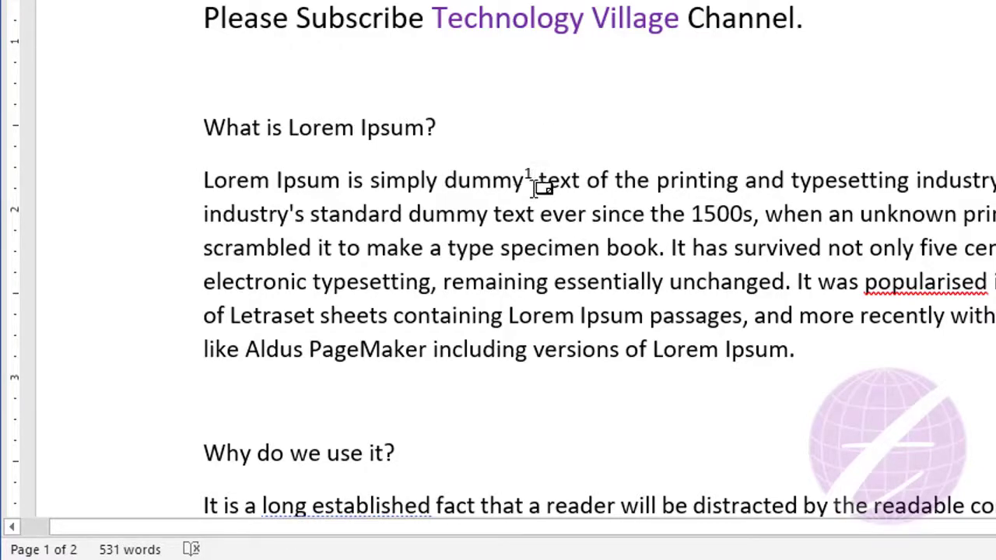
double_click(534, 184)
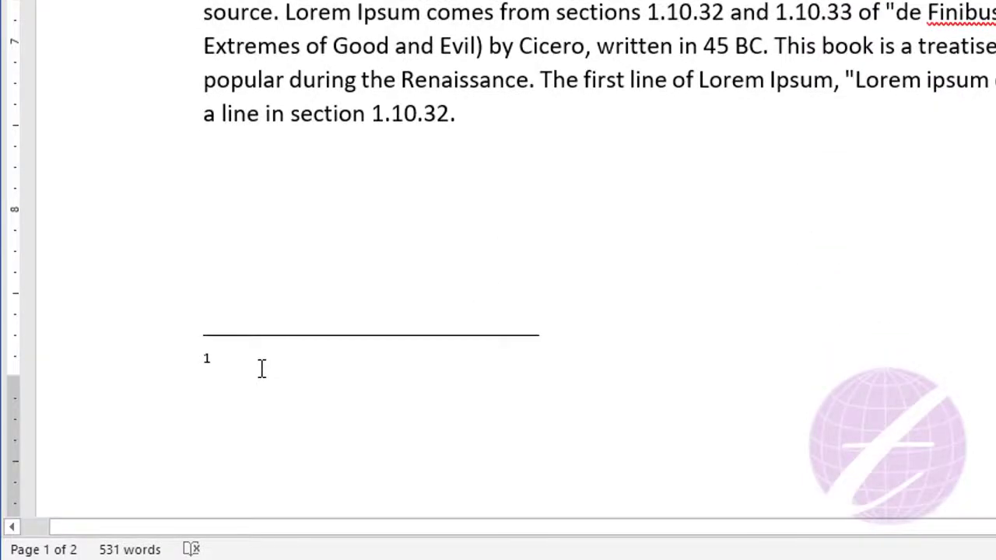
text(First )
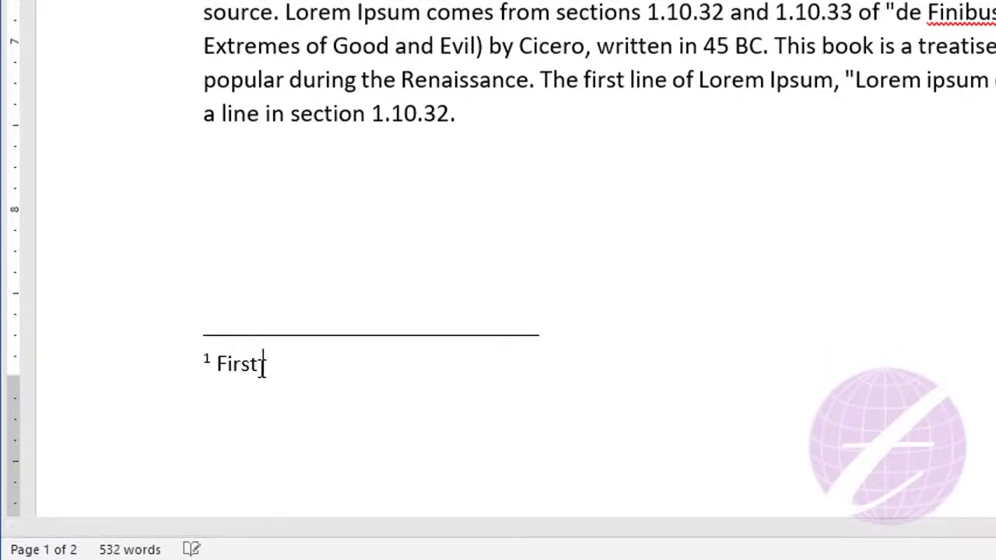
text(Footnote.)
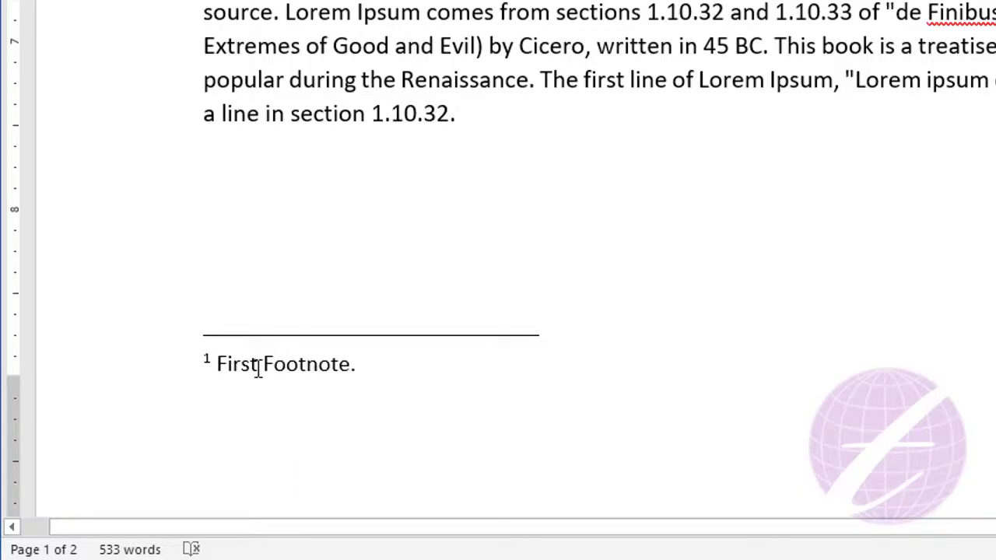
drag(220, 369, 349, 365)
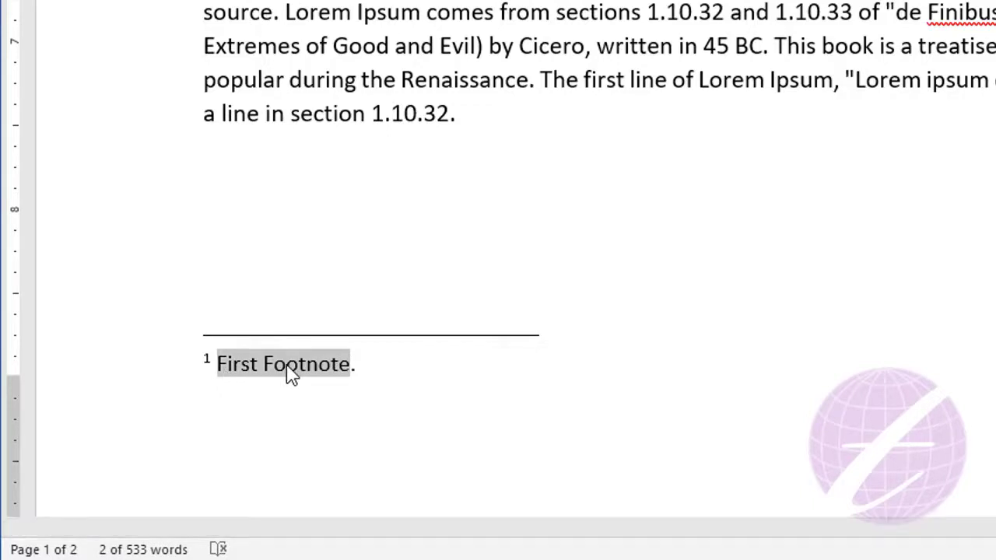
click(375, 368)
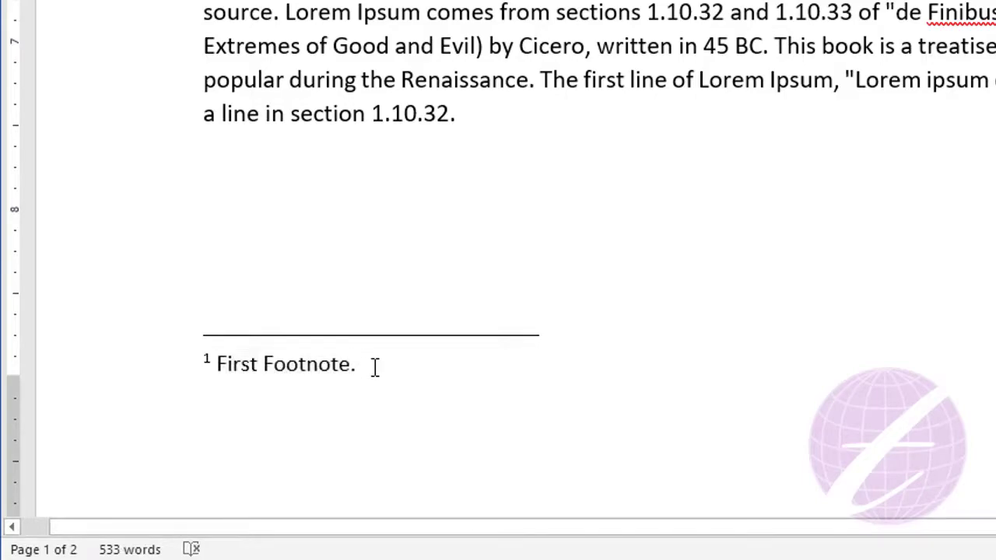
Insert footnote 2 after 'versions' with the text 'Second Footnote.'.
scroll(547, 318, up, 5)
scroll(554, 319, up, 4)
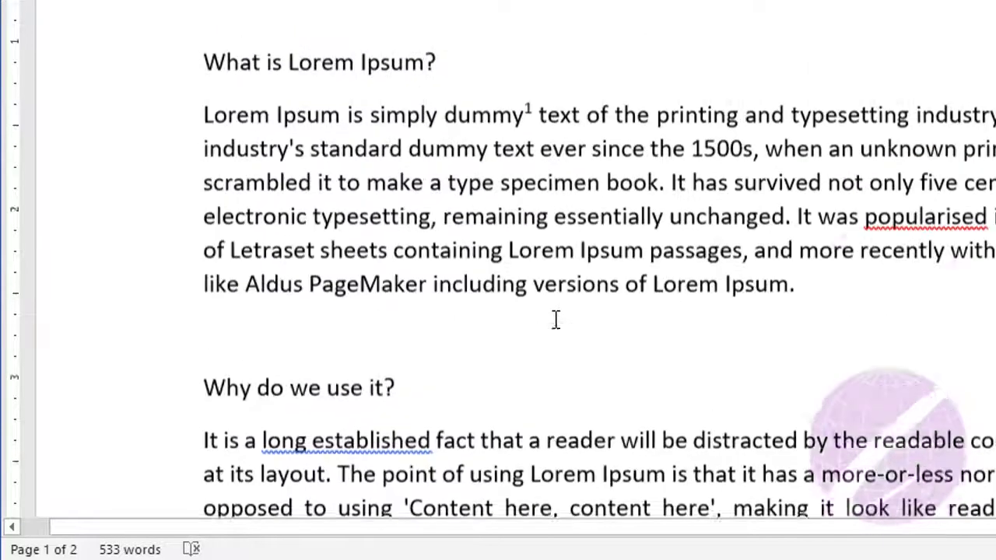
scroll(556, 318, up, 2)
scroll(629, 263, down, 1)
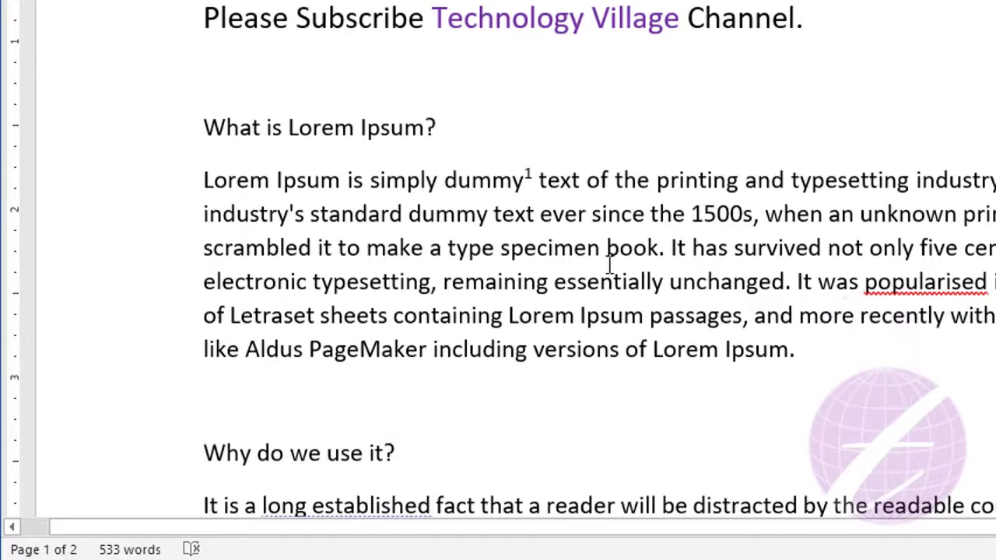
scroll(607, 278, down, 1)
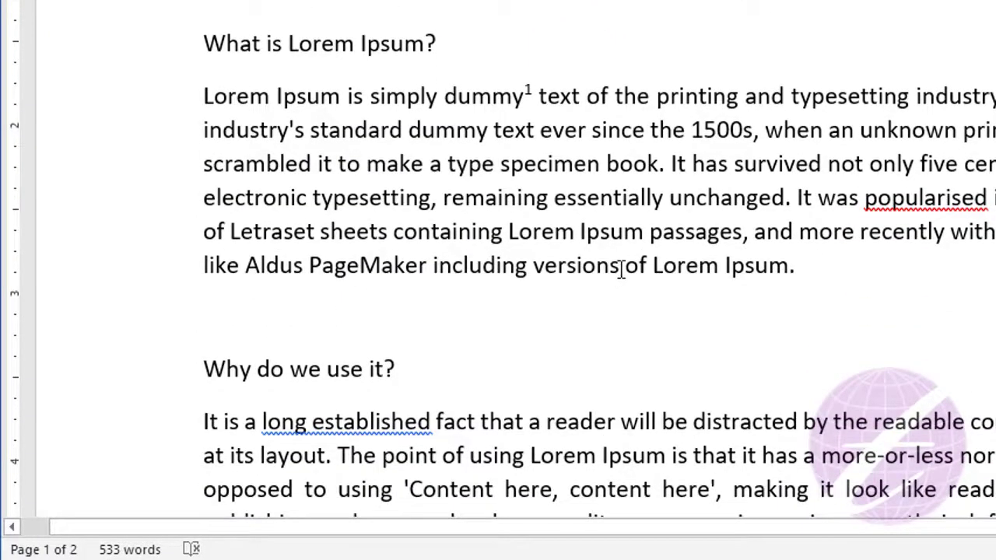
click(621, 267)
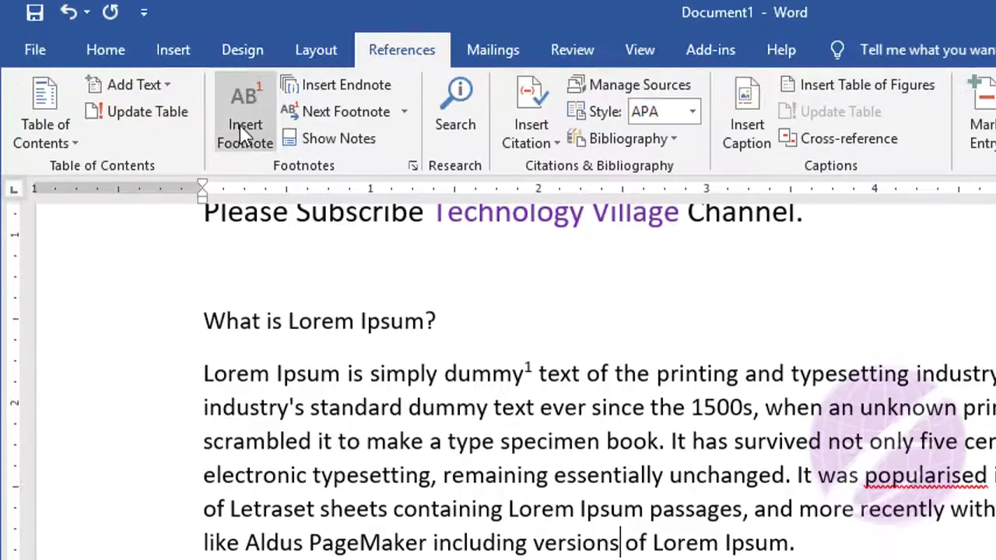
click(244, 134)
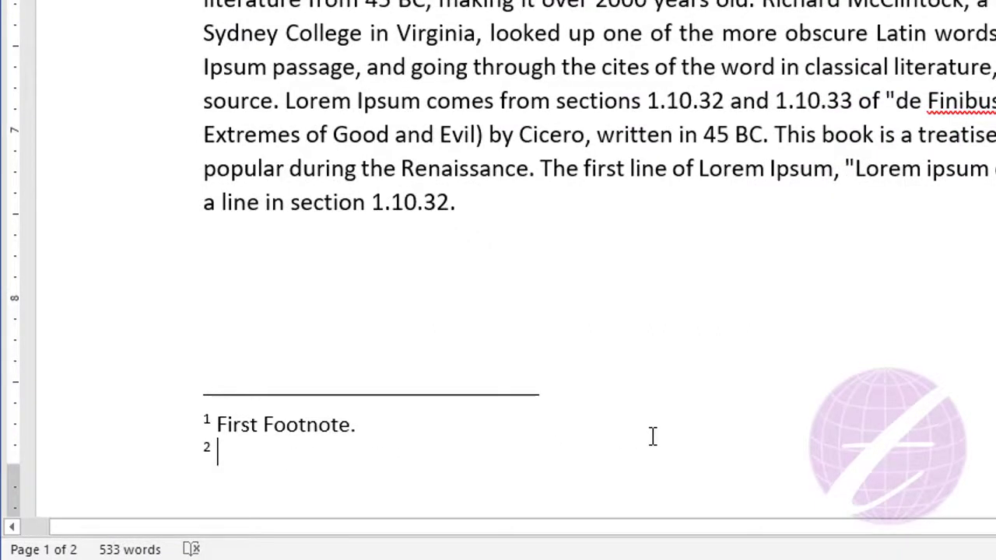
text(Second Fo)
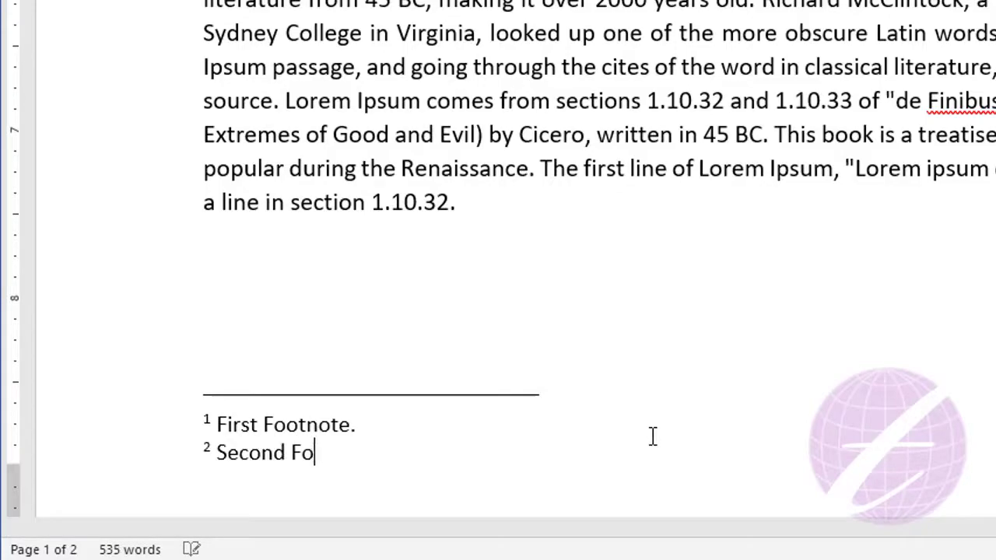
text(otnote.)
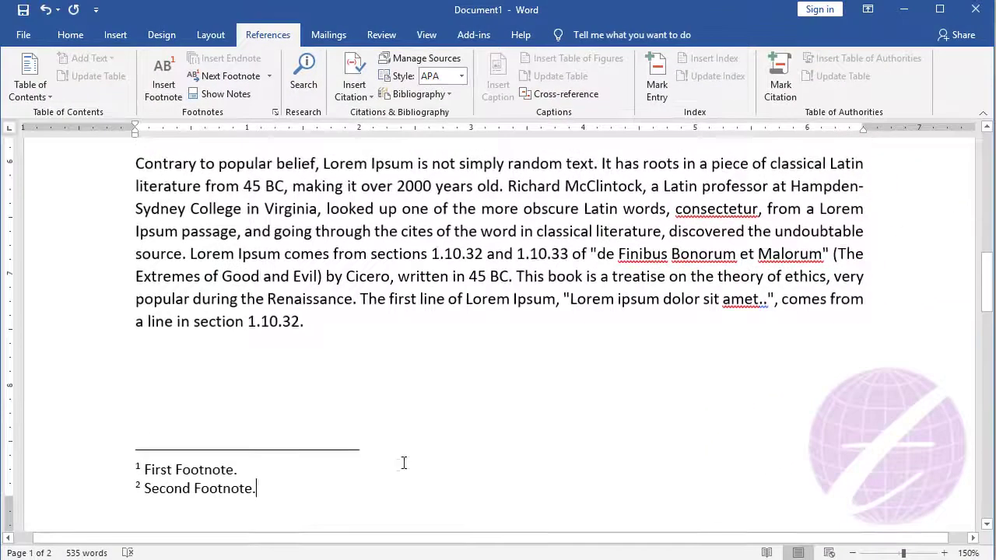
scroll(467, 443, up, 5)
Insert a footnote reference after the word 'original' on page 2.
scroll(492, 442, up, 3)
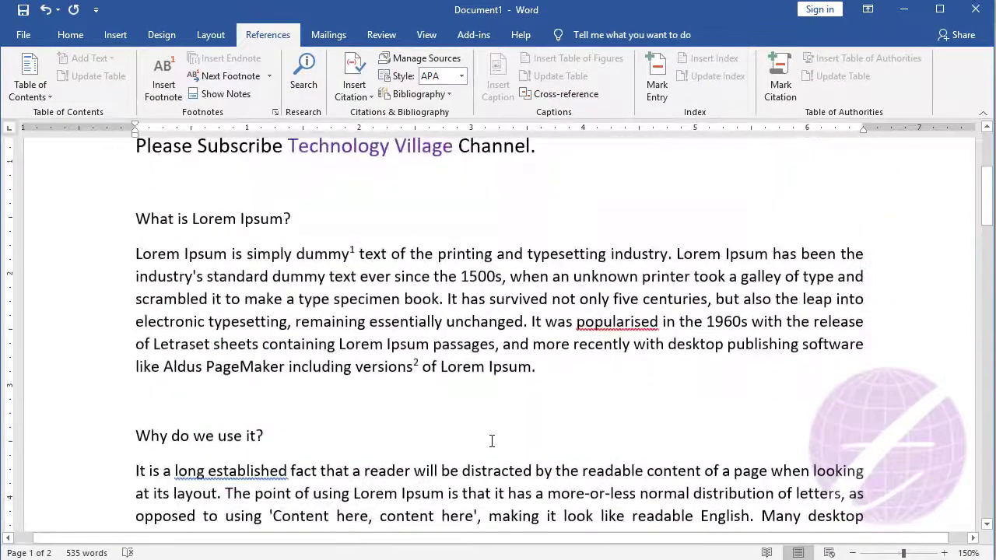
scroll(492, 441, down, 1)
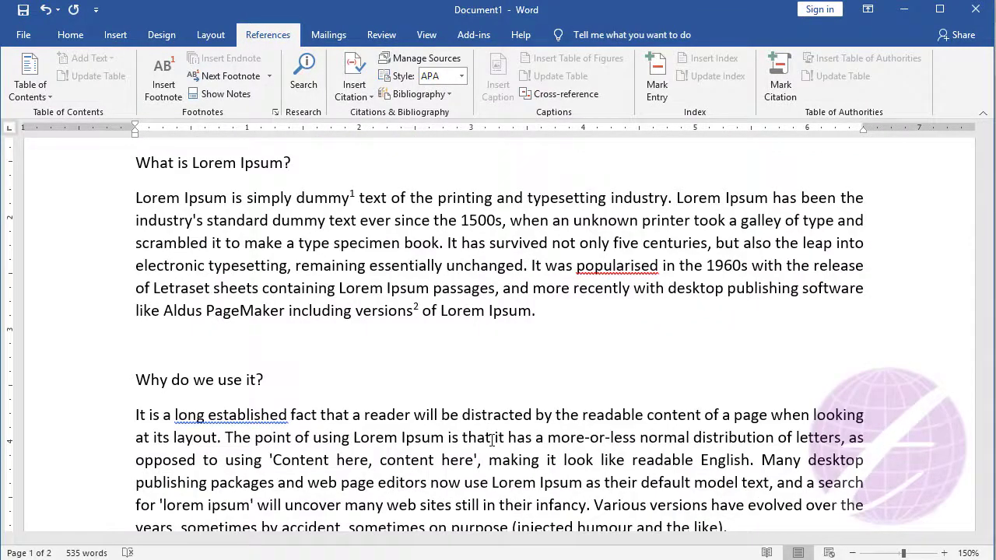
scroll(492, 439, down, 5)
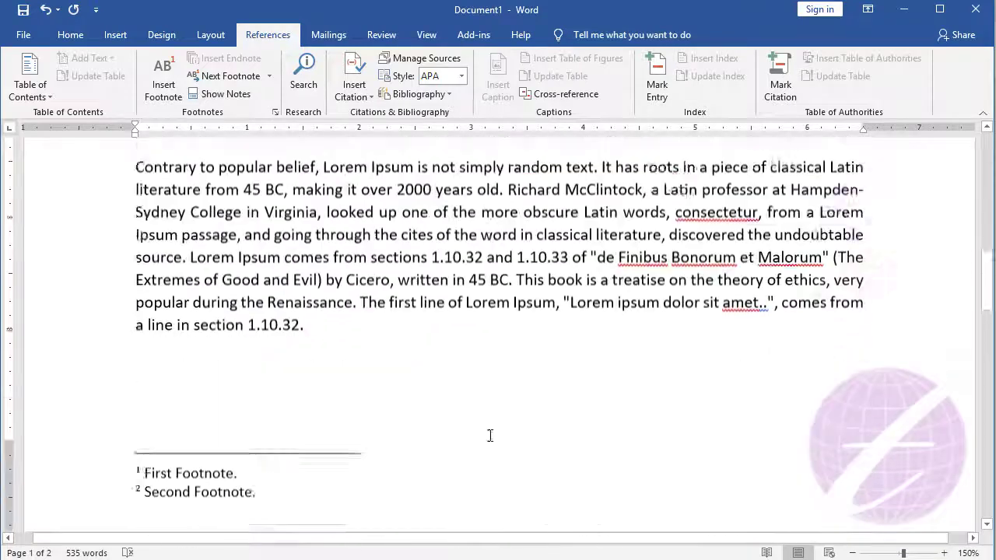
scroll(100, 373, down, 3)
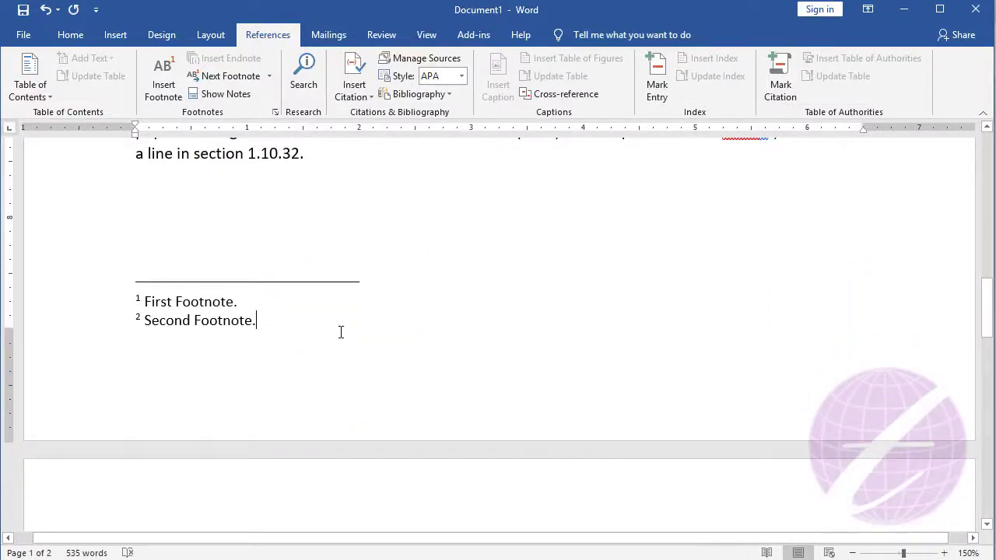
scroll(340, 332, down, 2)
scroll(366, 373, down, 2)
scroll(391, 420, down, 3)
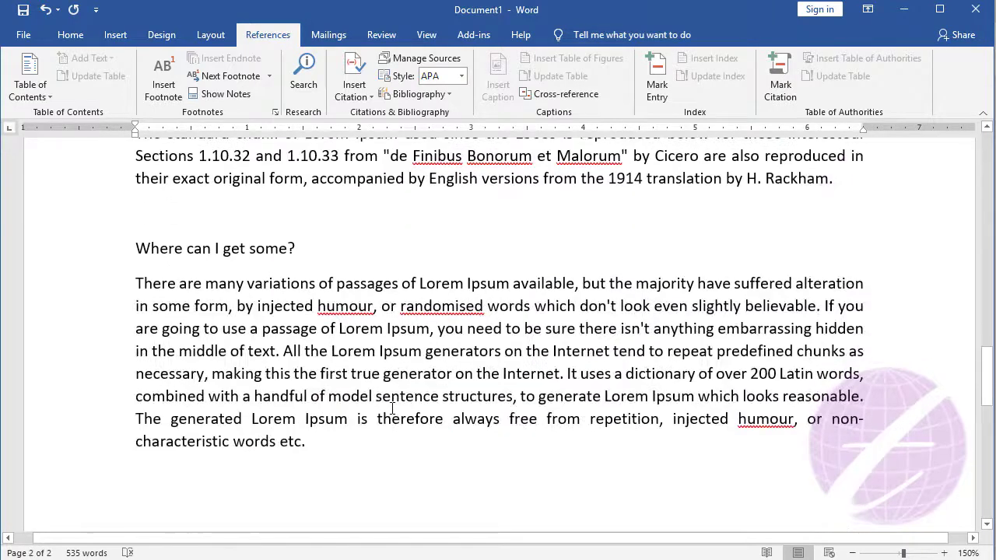
scroll(389, 408, up, 2)
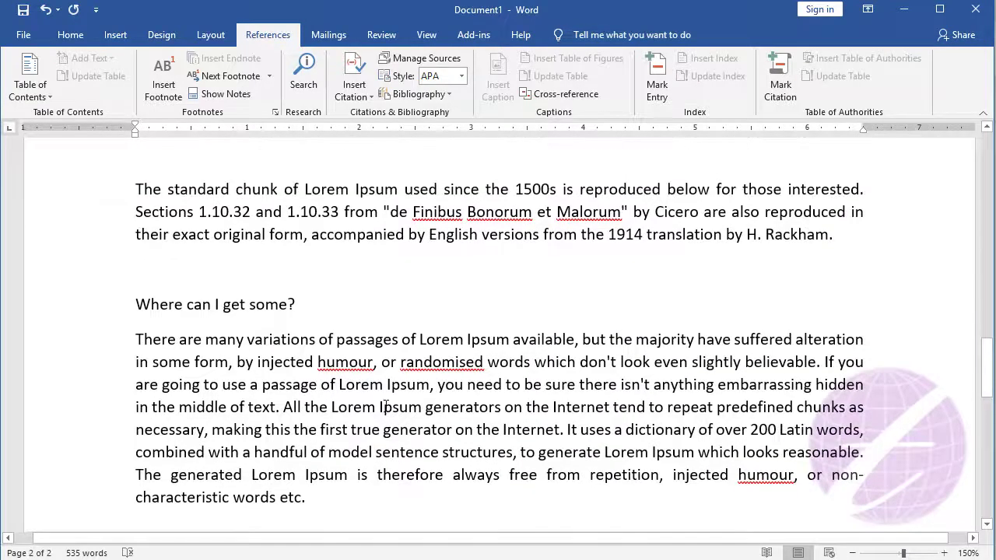
click(268, 235)
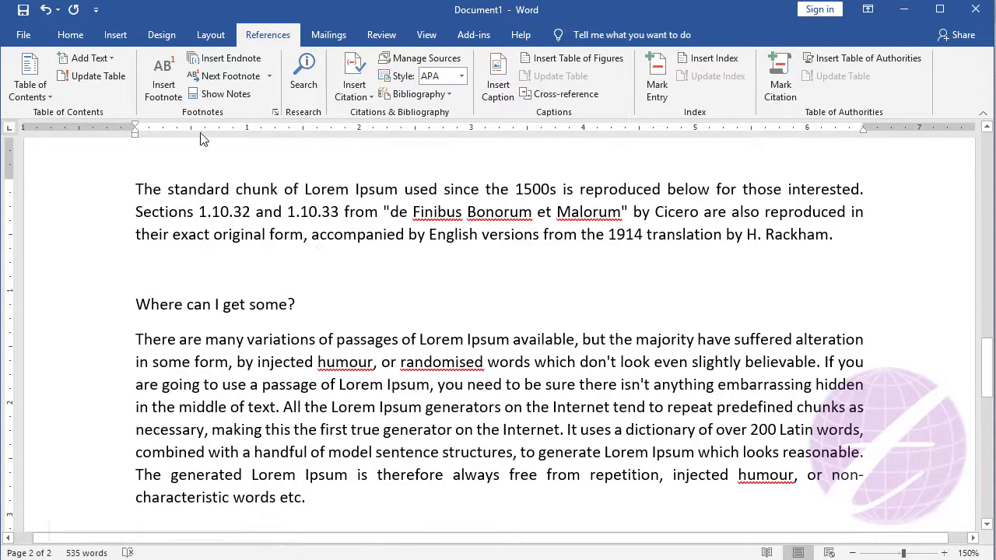
click(162, 84)
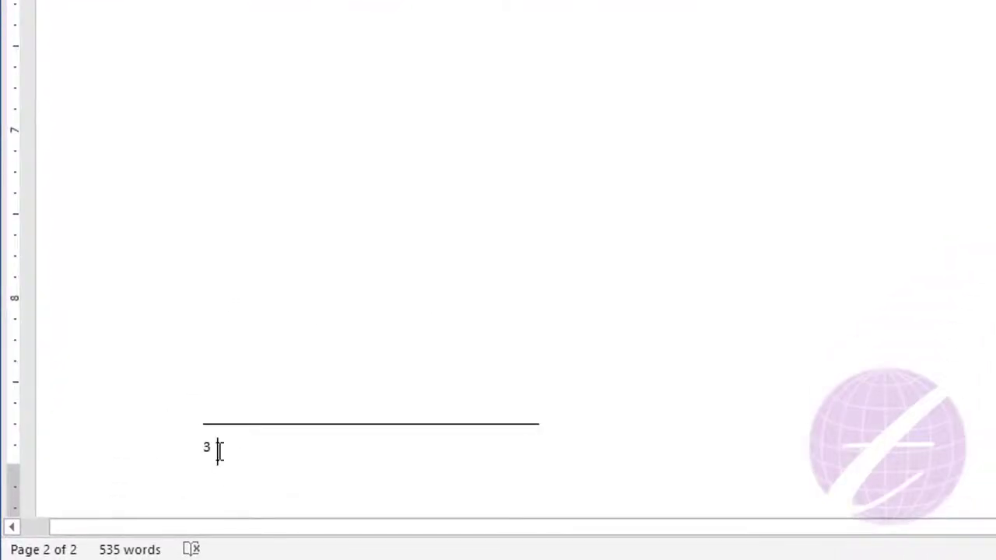
Enter 'Third Footnote' as the text of the new footnote at the bottom of page 2.
scroll(220, 451, up, 5)
scroll(221, 451, up, 5)
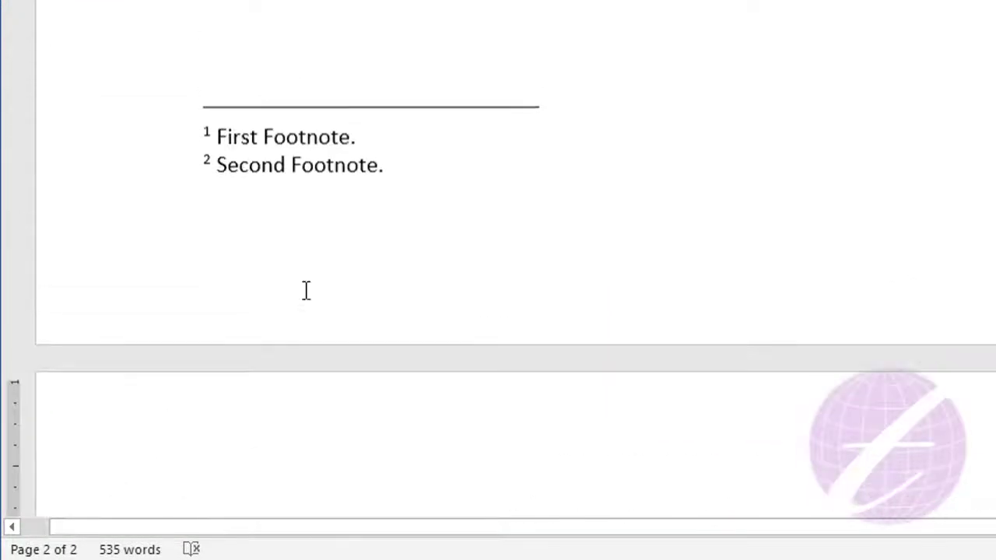
scroll(304, 288, up, 2)
scroll(227, 172, down, 3)
scroll(332, 331, down, 5)
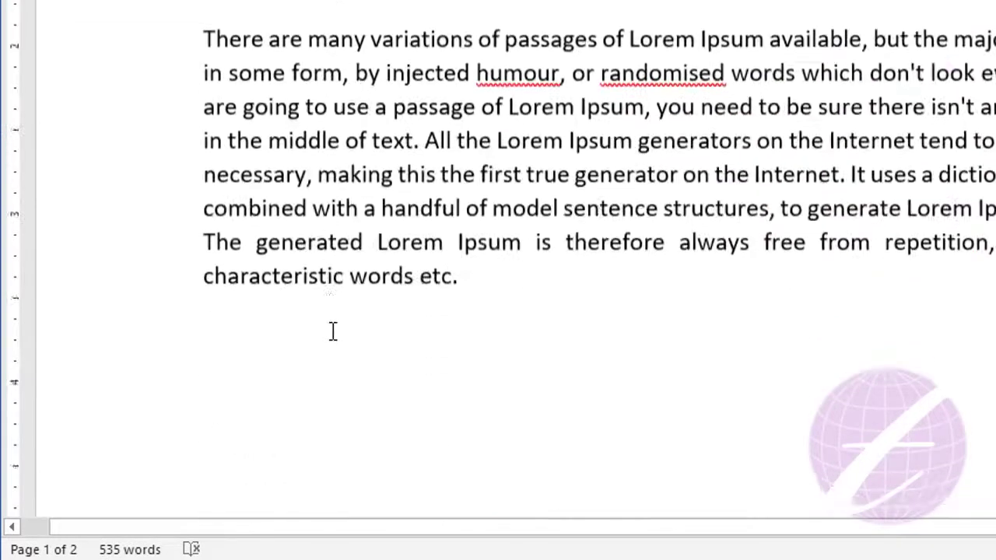
scroll(334, 331, down, 5)
scroll(334, 331, down, 2)
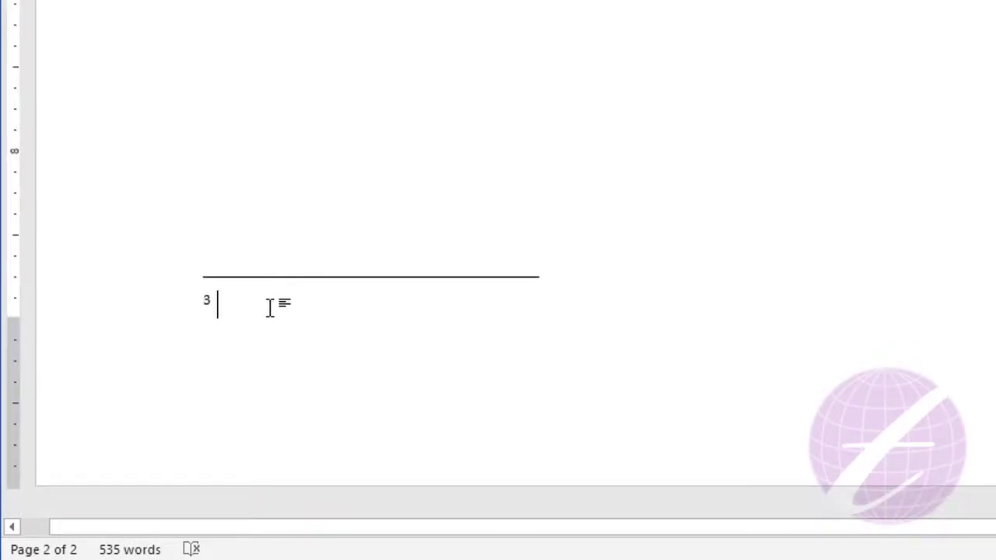
text(Third Fo)
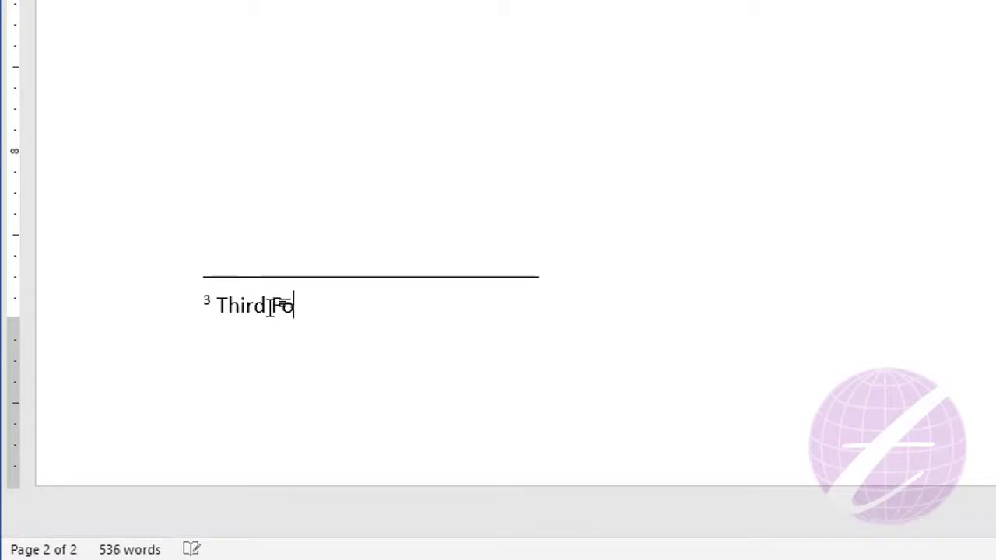
text(otnote)
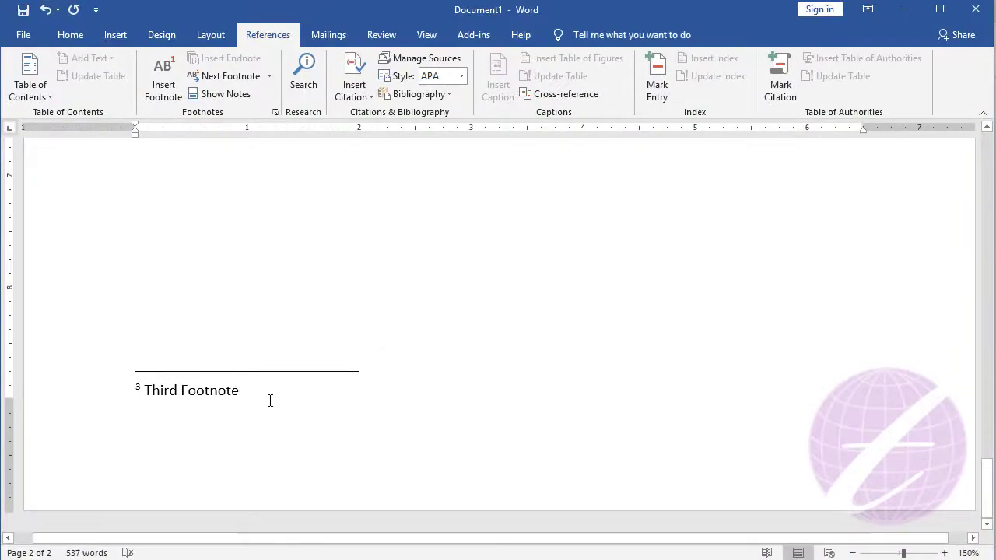
scroll(270, 401, up, 4)
scroll(270, 400, up, 4)
scroll(270, 401, up, 4)
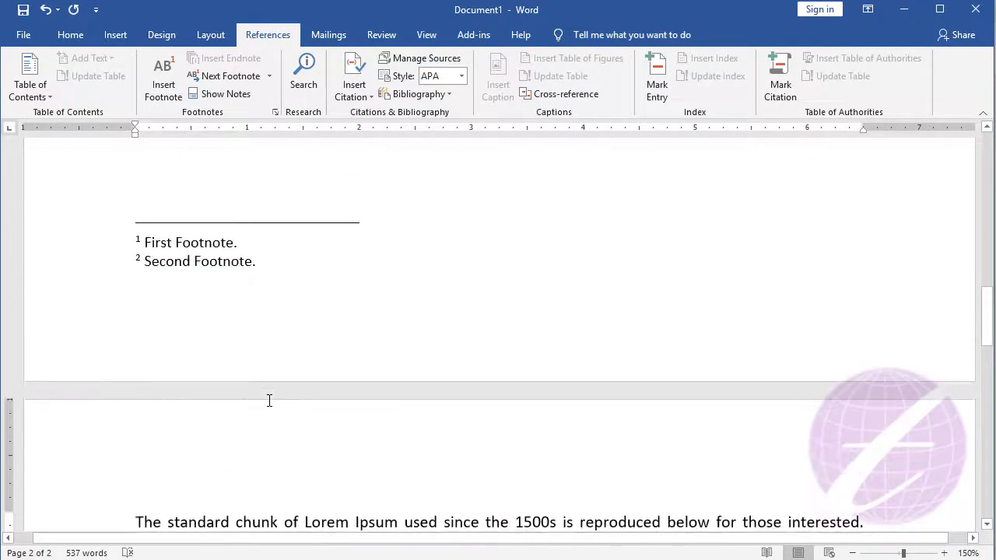
scroll(269, 401, up, 4)
scroll(228, 316, down, 4)
Step forward with Next Footnote through references 1, 2 and 3.
click(249, 296)
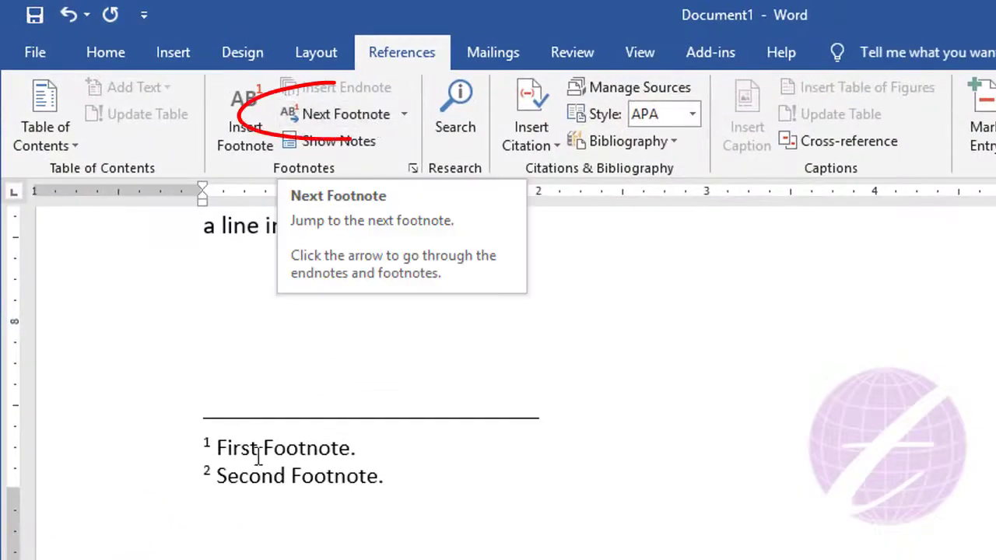
scroll(407, 482, up, 5)
scroll(407, 483, up, 10)
scroll(410, 485, up, 3)
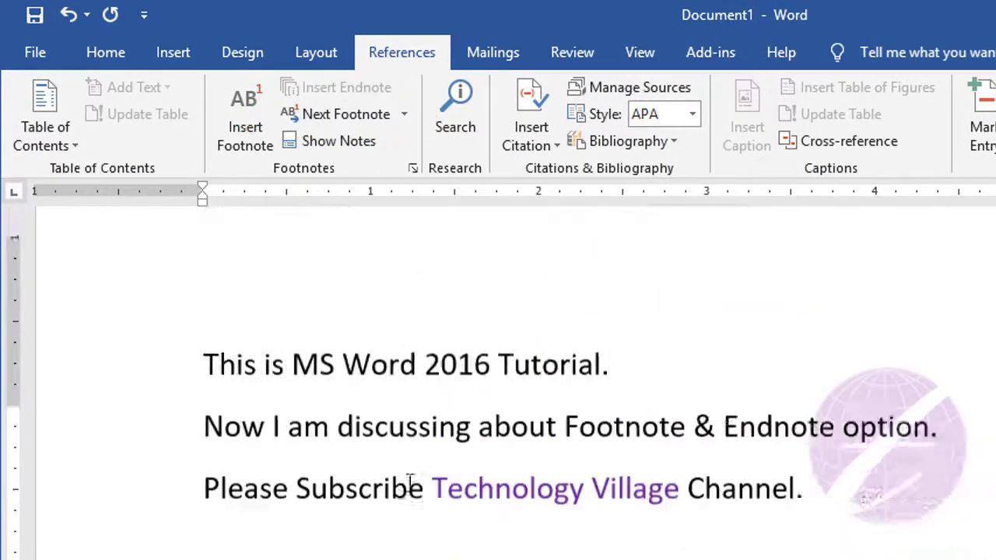
scroll(410, 484, up, 2)
click(390, 426)
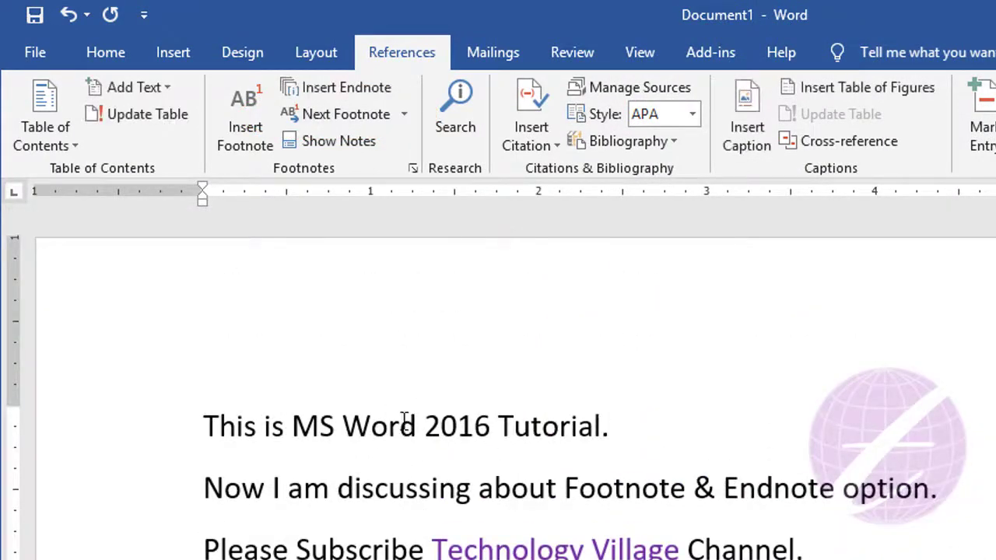
click(356, 123)
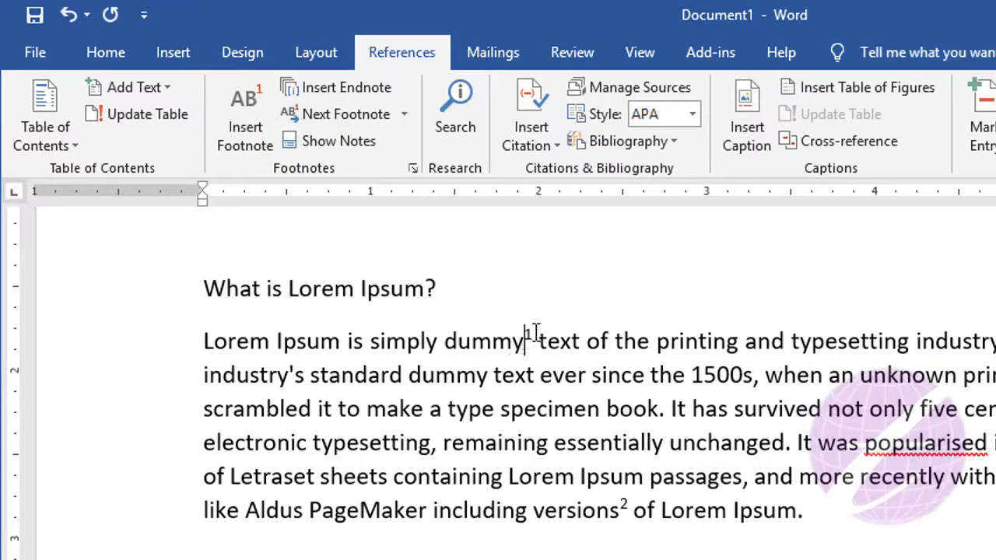
click(326, 120)
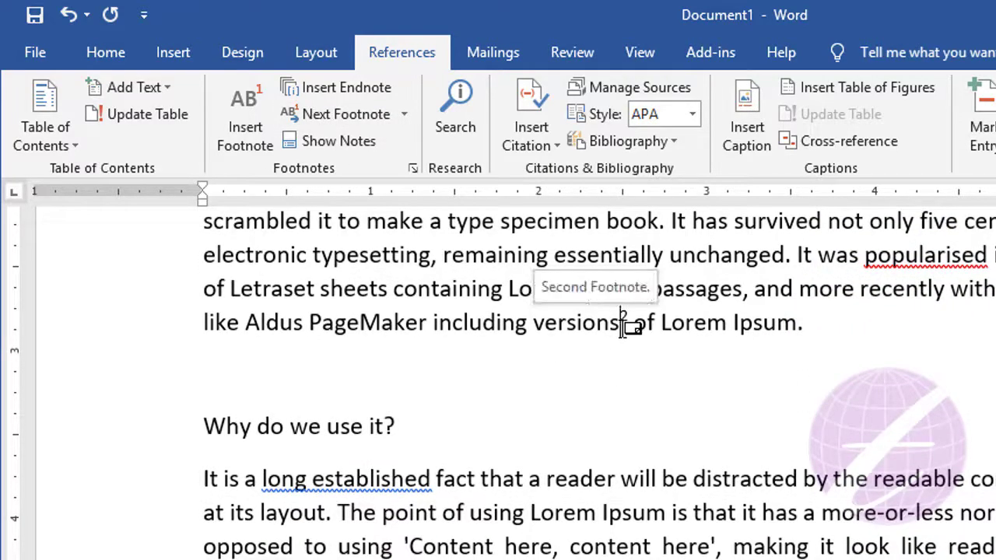
click(358, 127)
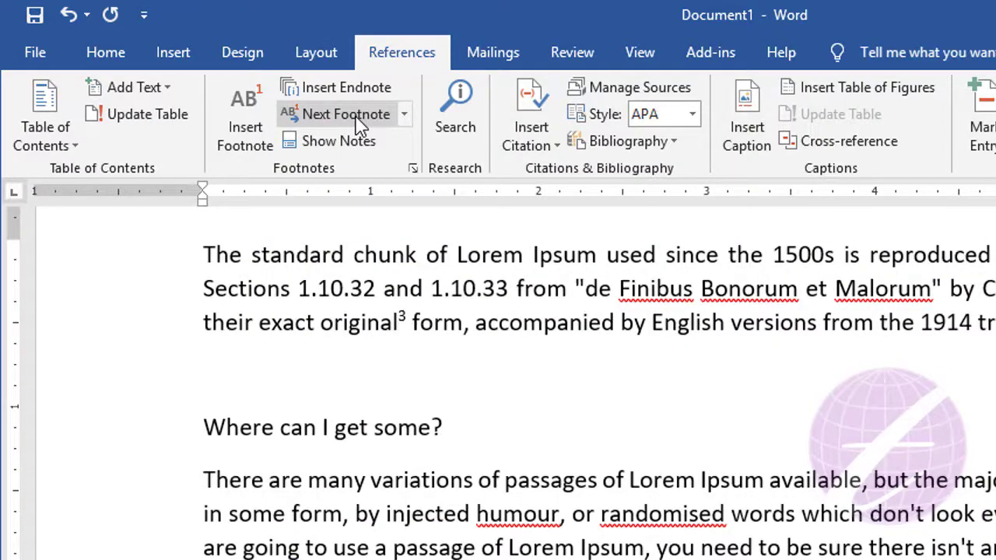
Go back twice with Previous Footnote to footnote 1, then place the caret after 'What is Lorem Ipsum?'.
click(405, 117)
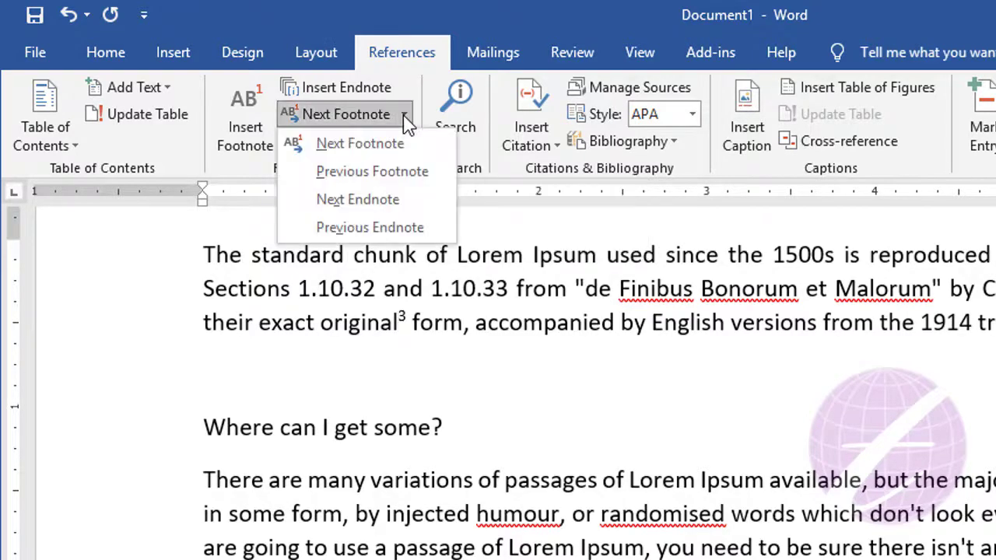
click(398, 173)
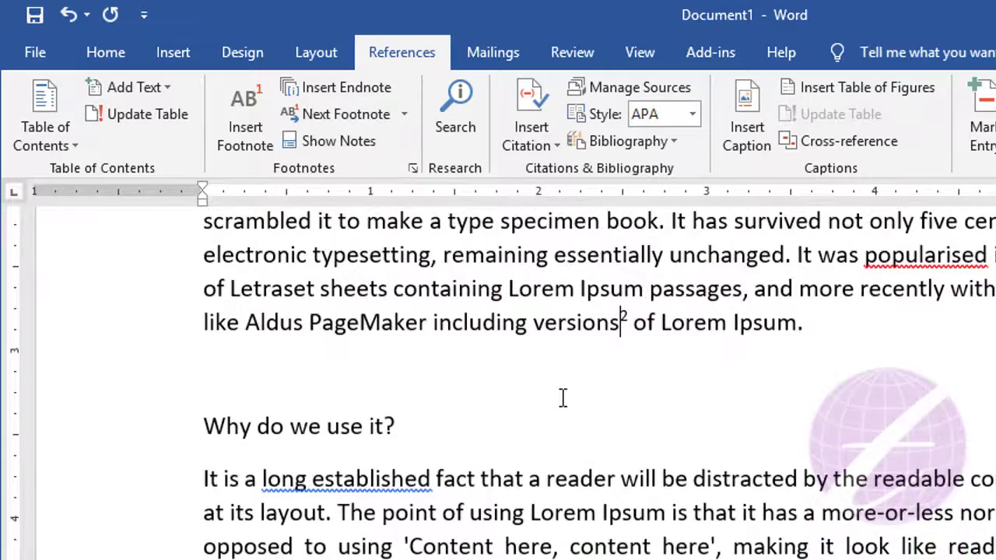
click(405, 117)
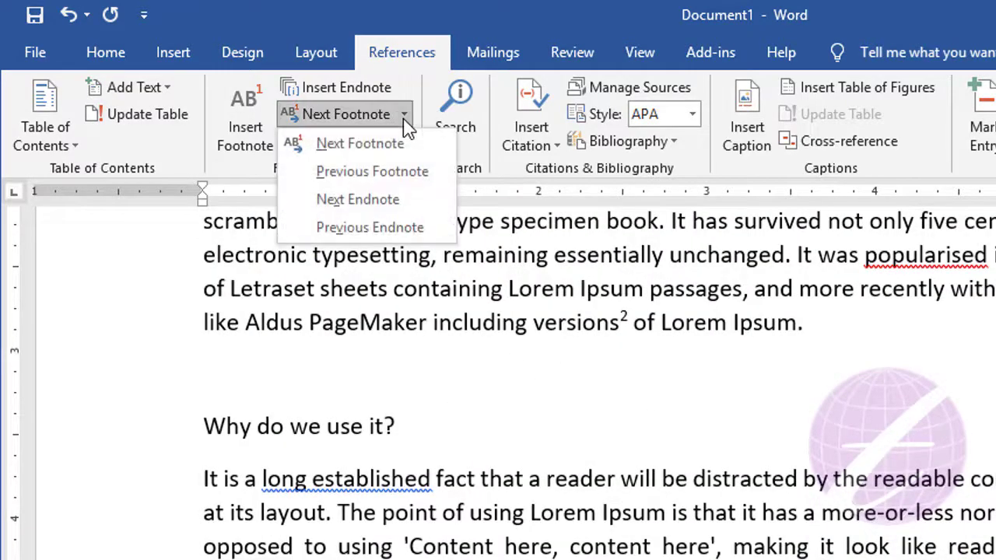
click(411, 173)
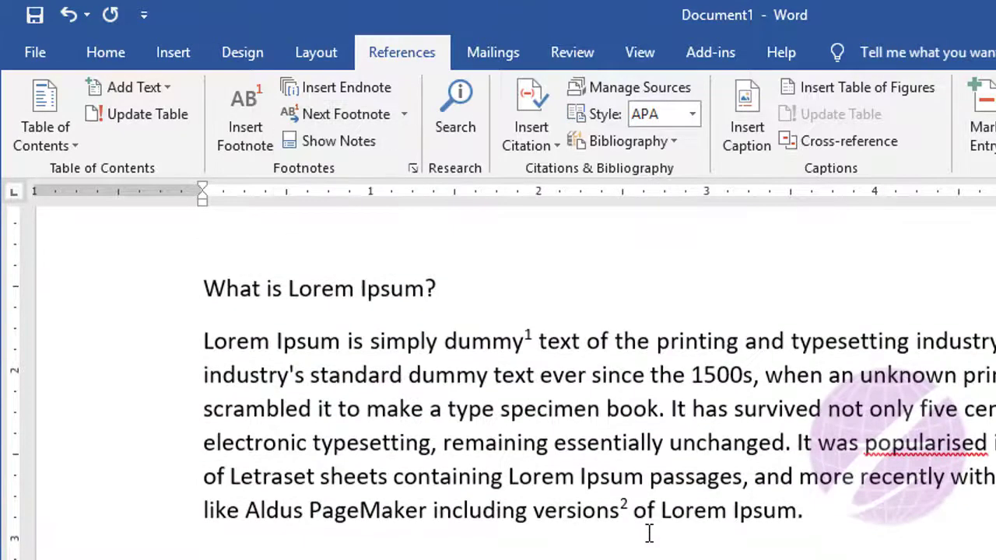
click(482, 277)
Insert endnote i after the 'What is Lorem Ipsum?' heading and type 'First Endnote' as its text.
click(360, 95)
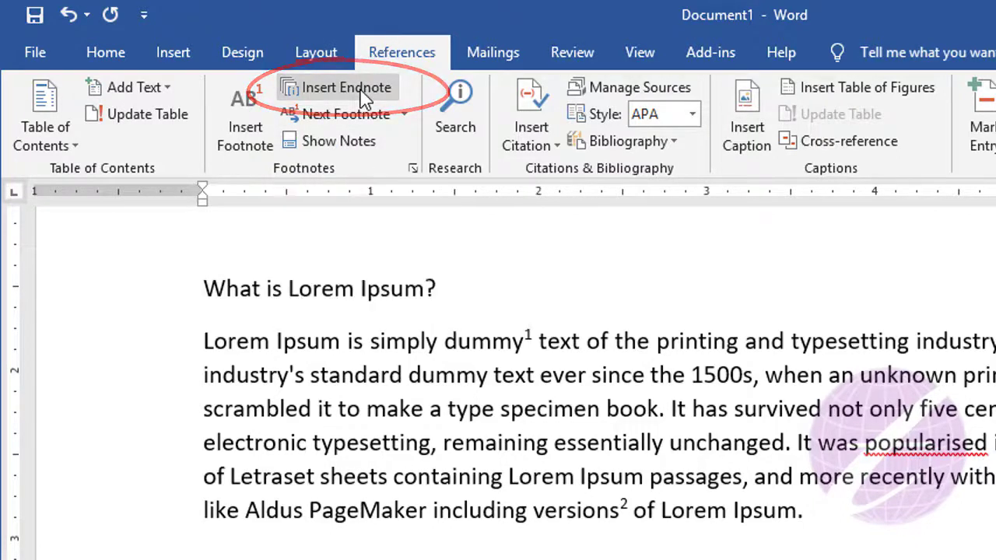
scroll(215, 456, up, 3)
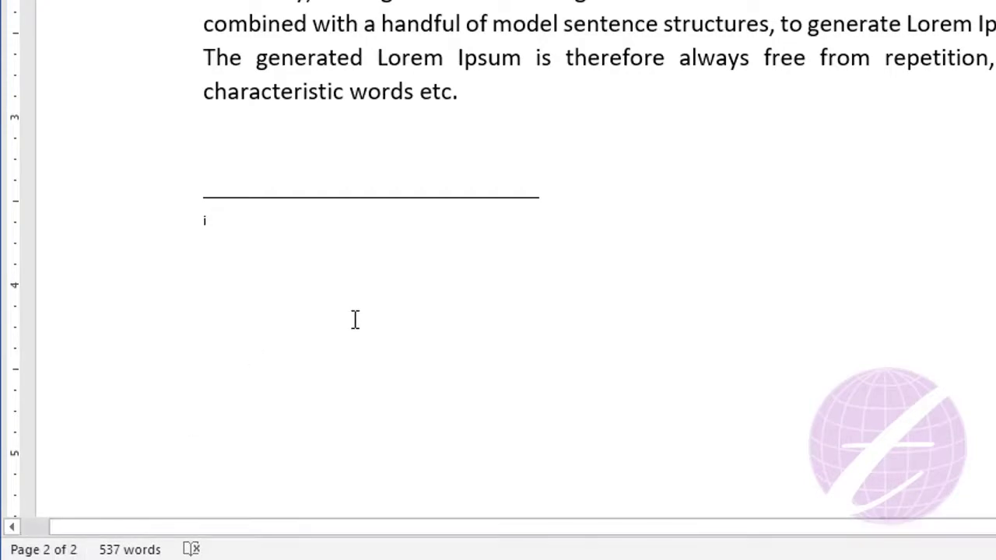
scroll(358, 317, up, 5)
scroll(359, 317, up, 10)
scroll(359, 311, up, 10)
scroll(359, 311, up, 2)
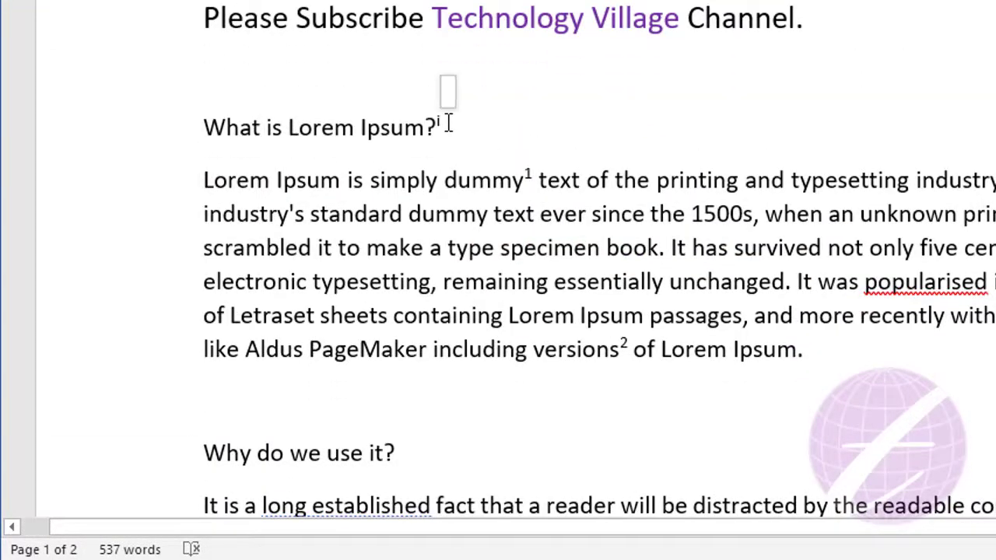
scroll(478, 223, down, 3)
scroll(481, 223, down, 7)
scroll(481, 224, down, 6)
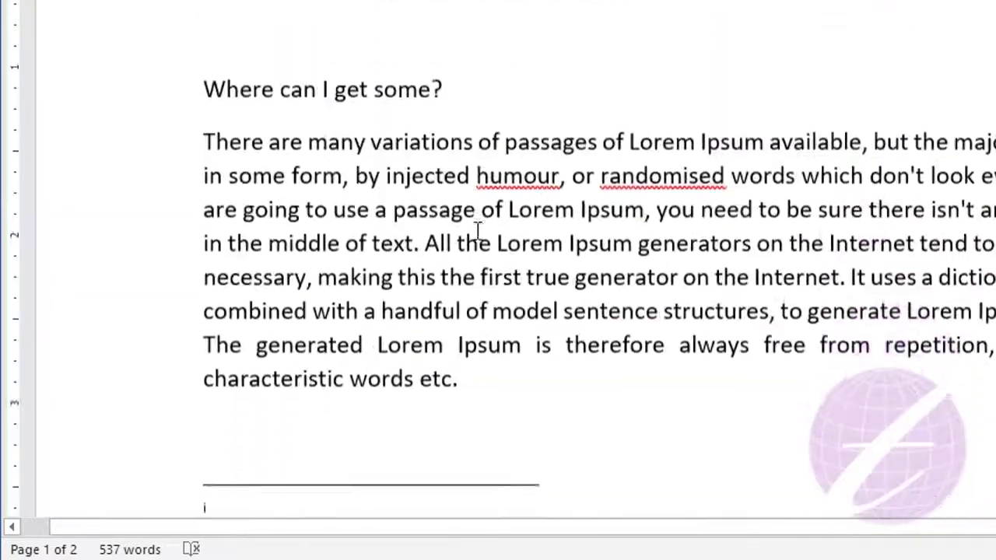
scroll(475, 229, down, 5)
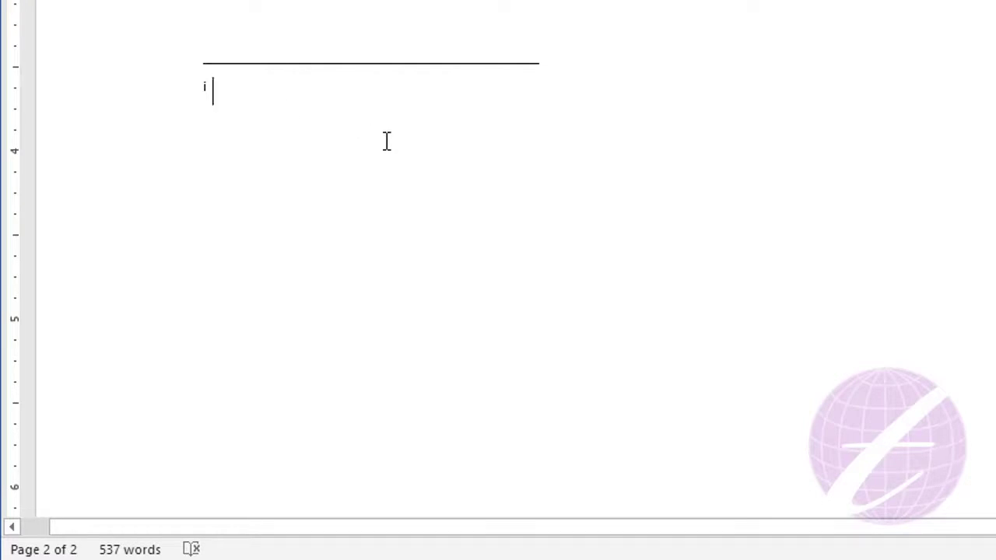
text(One)
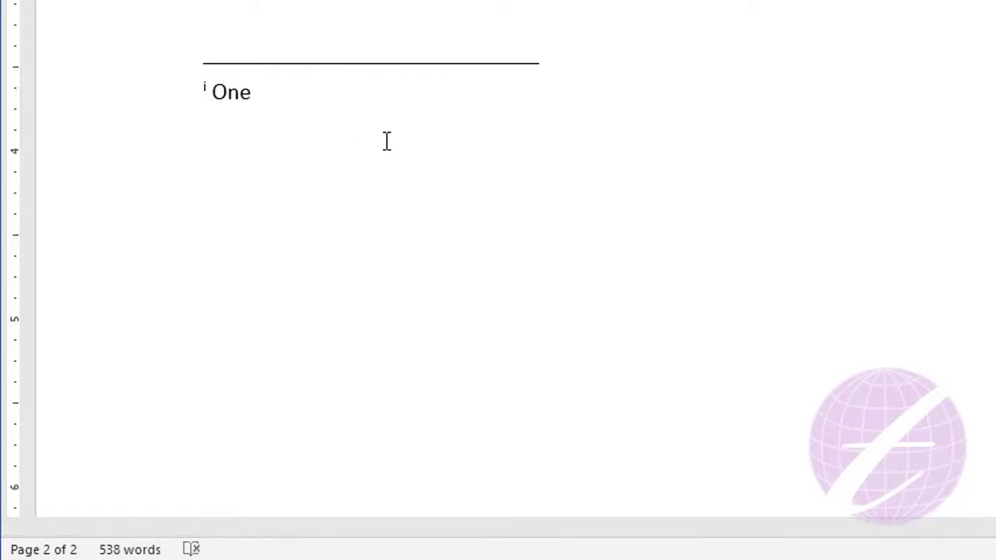
key(BackSpace)
key(BackSpace)
key(BackSpace)
key(BackSpace)
text(Fi)
text(rst Endn)
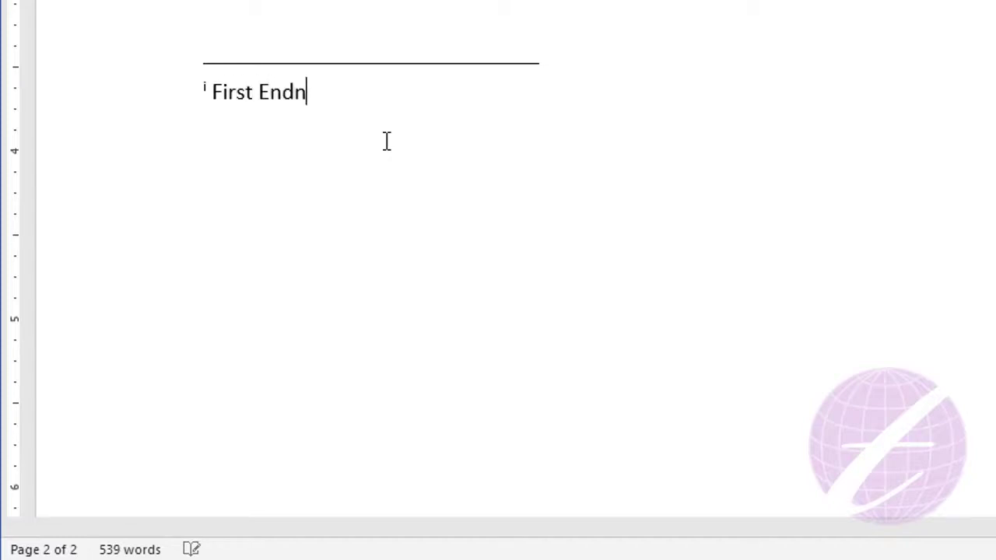
text(ote)
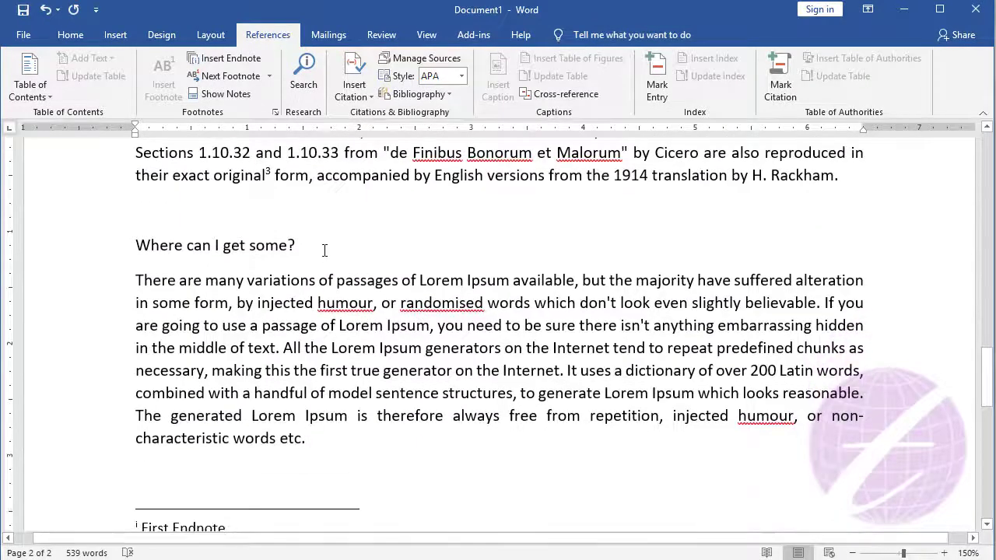
Insert endnote ii after the 'Where can I get some?' heading with the text 'Second Endnote'.
click(316, 243)
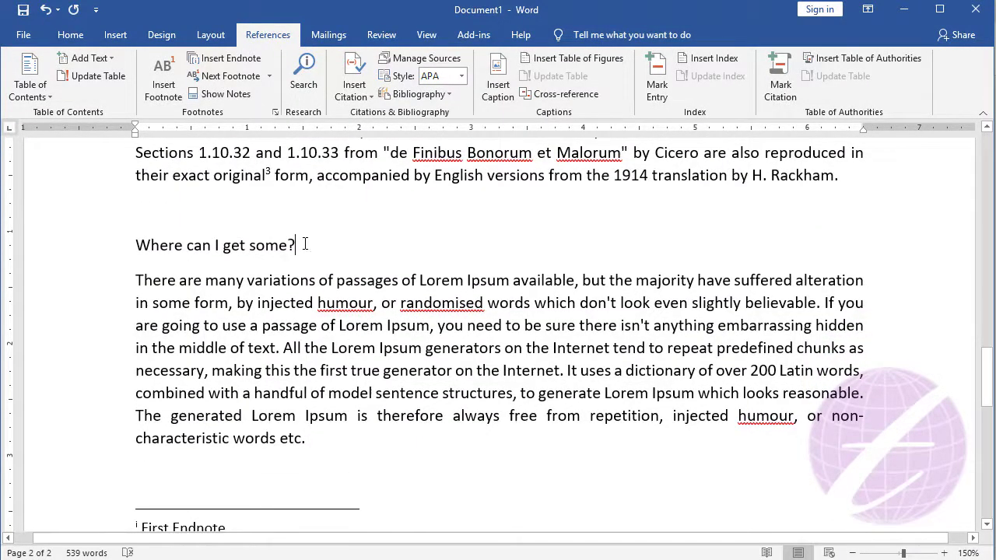
click(229, 58)
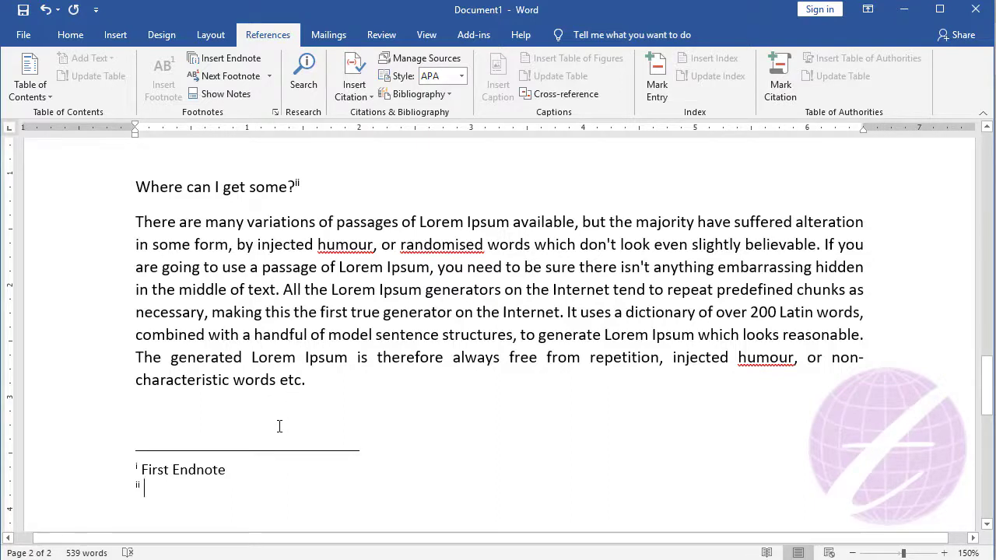
text(Seco)
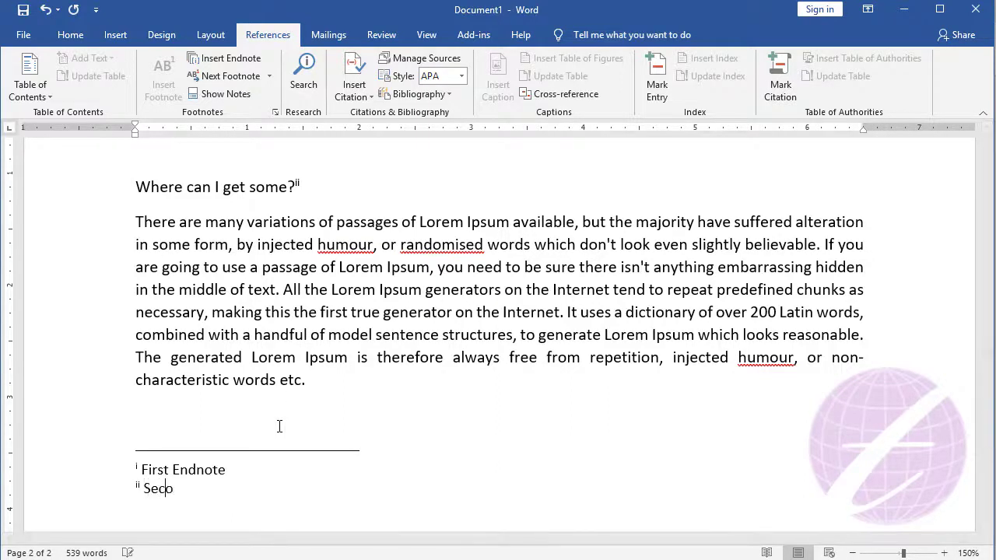
text(nd Endnote)
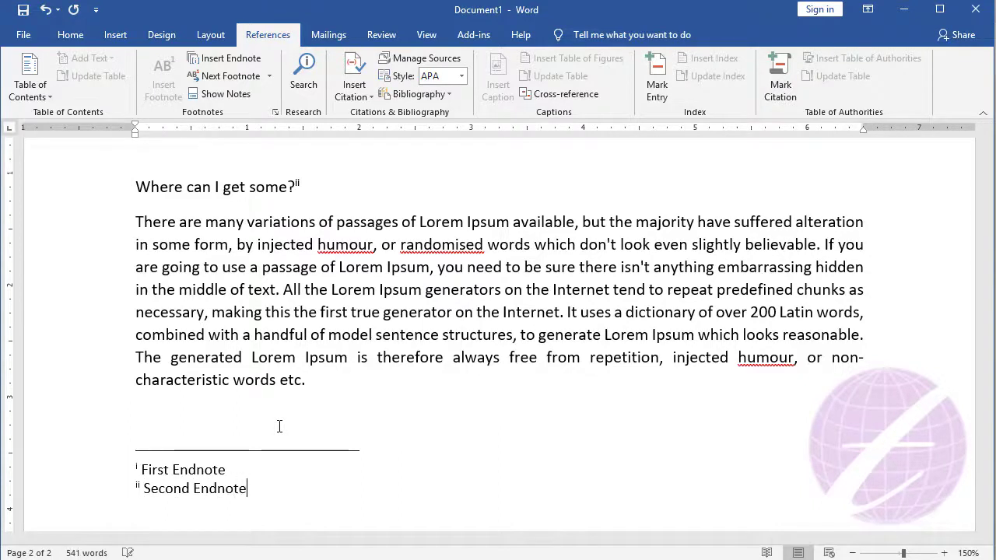
Use Show Notes to view the footnote area.
click(234, 95)
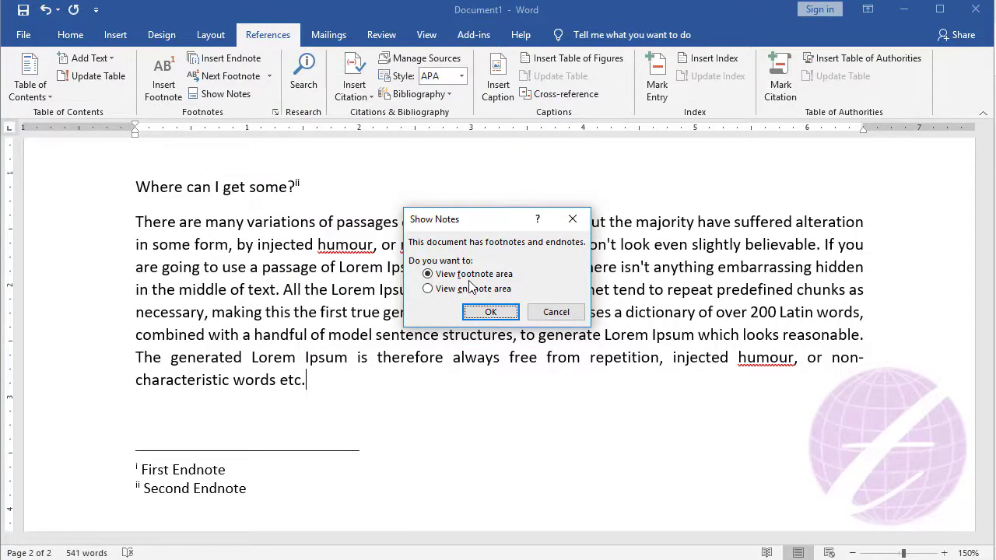
click(503, 314)
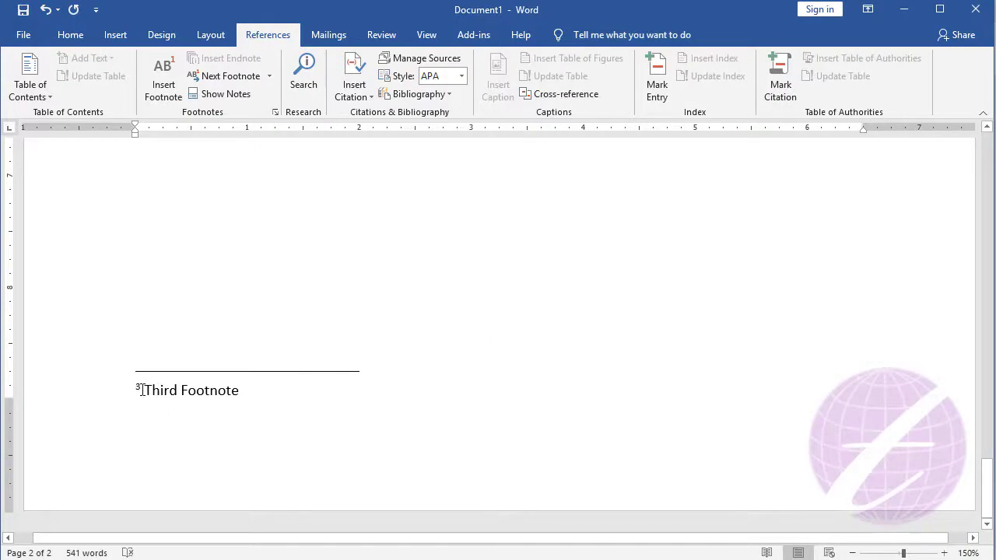
scroll(233, 405, up, 5)
scroll(320, 423, up, 5)
scroll(320, 423, up, 5)
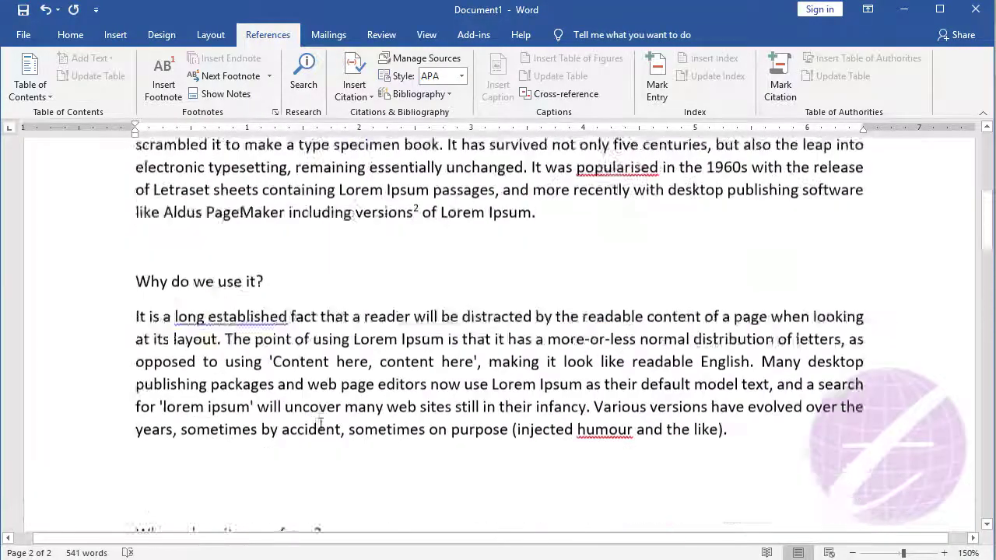
scroll(291, 376, up, 5)
Jump from a footnote reference to the notes and place the caret in 'Third Footnote' on page 2.
click(387, 349)
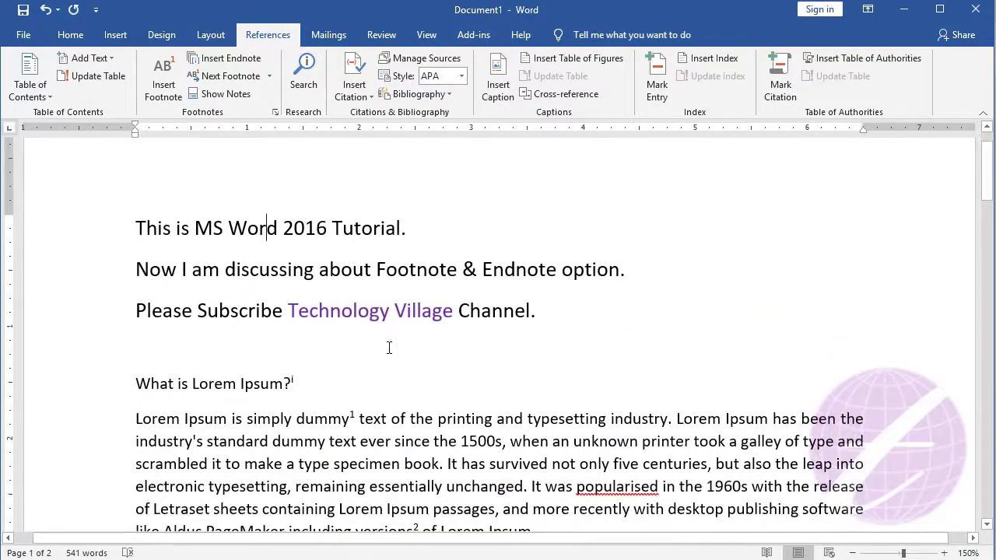
scroll(389, 348, down, 1)
scroll(274, 330, down, 2)
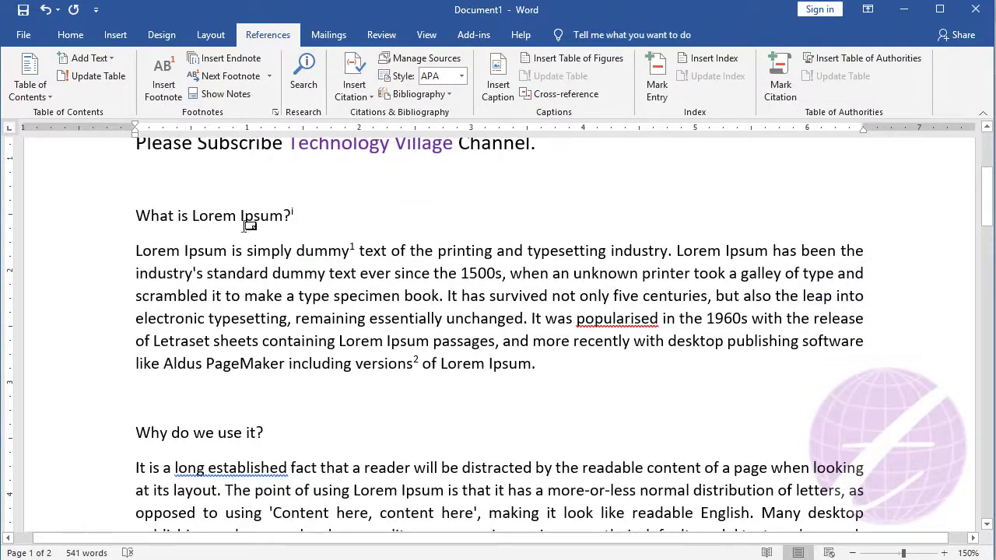
double_click(354, 248)
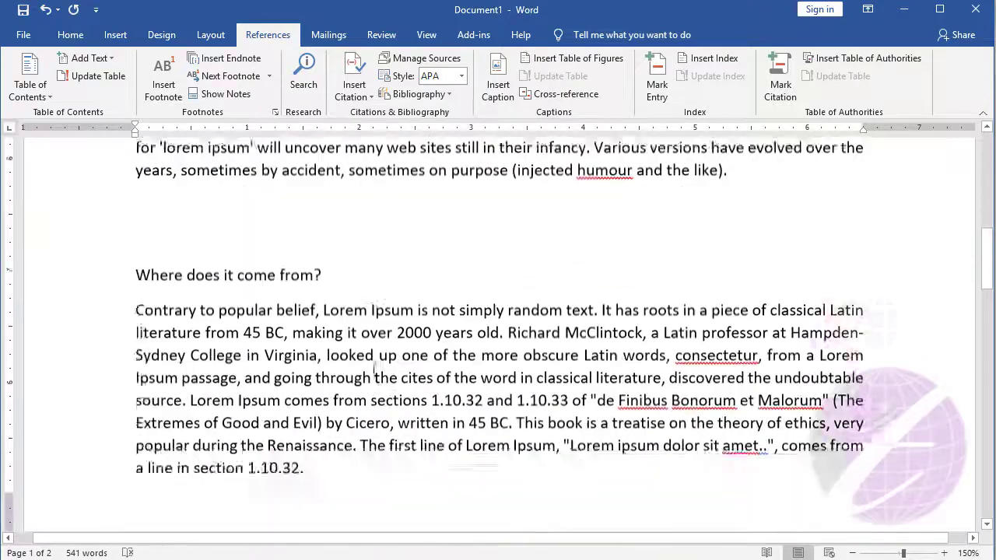
scroll(255, 358, down, 10)
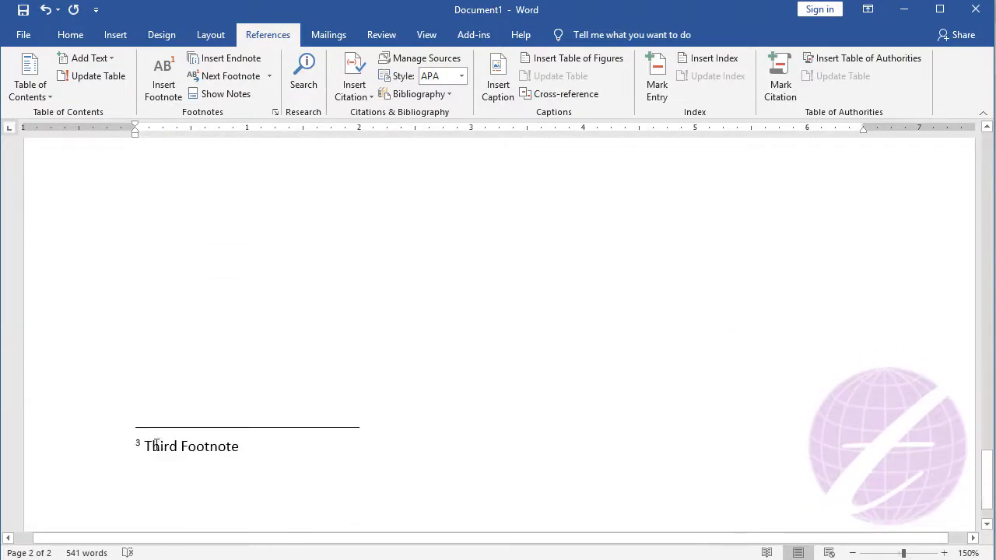
click(156, 446)
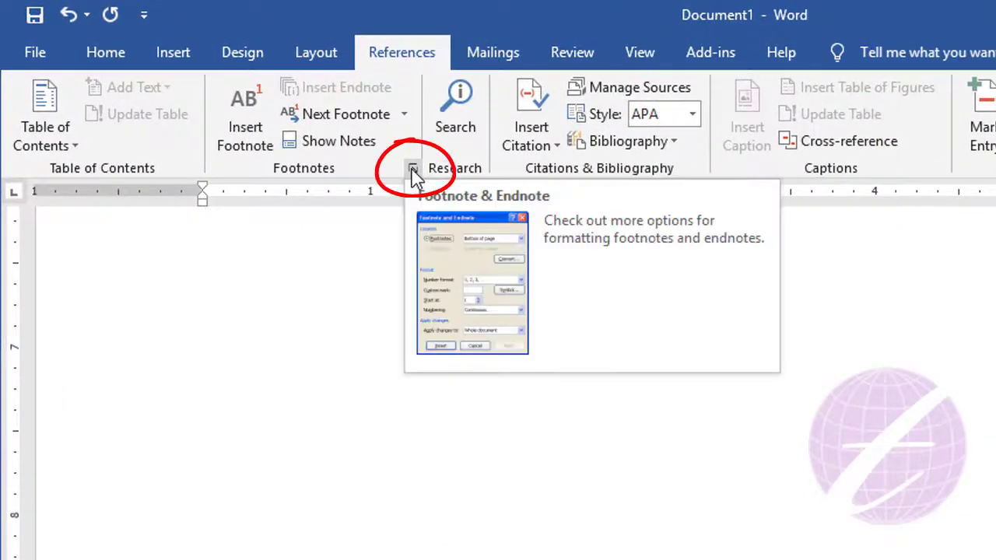
Set footnote Numbering to 'Restart each page' in the Footnote and Endnote dialog and apply it.
click(413, 170)
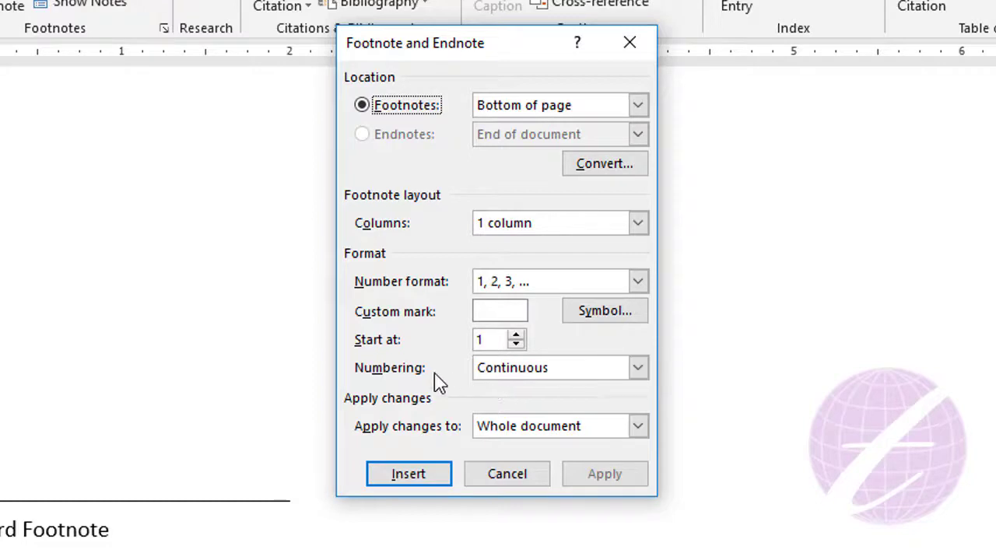
click(546, 373)
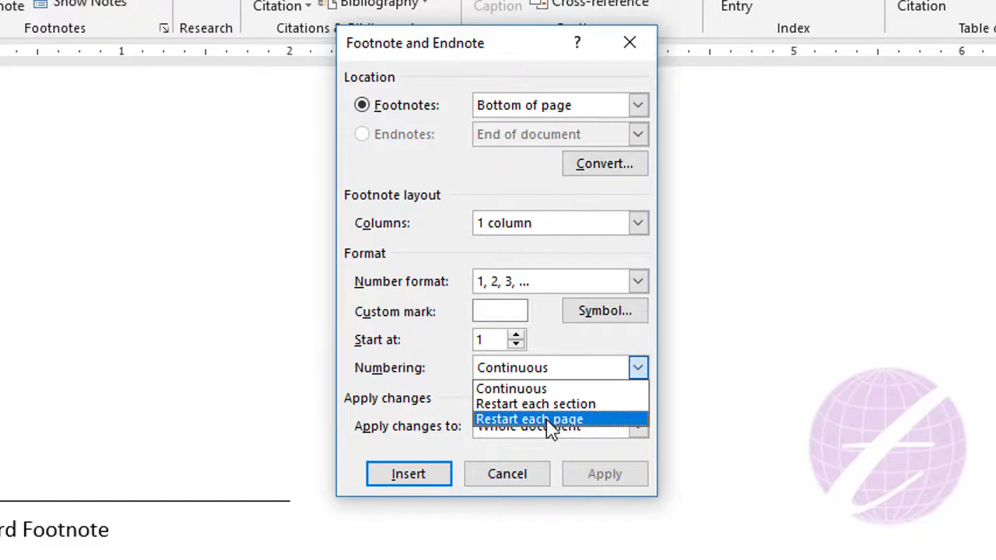
click(524, 421)
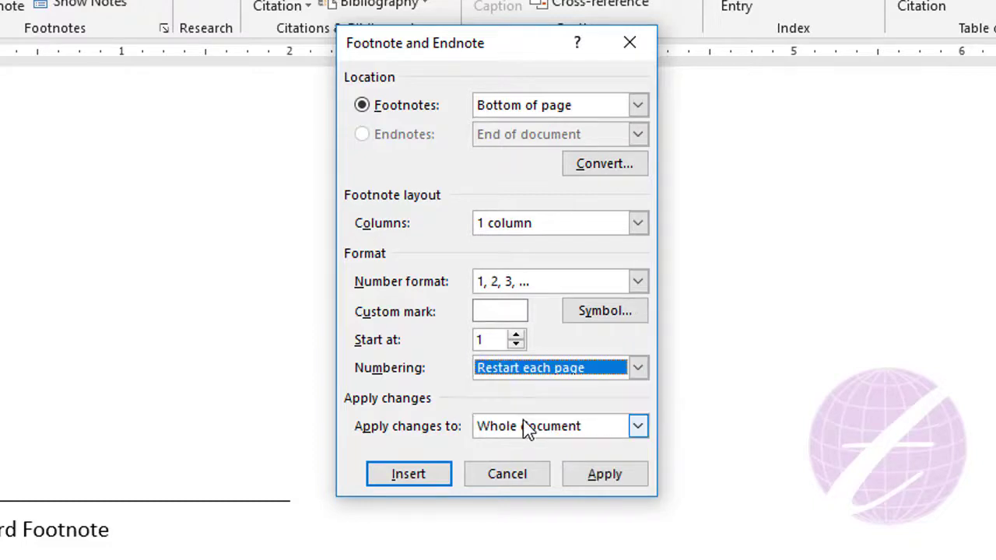
click(602, 476)
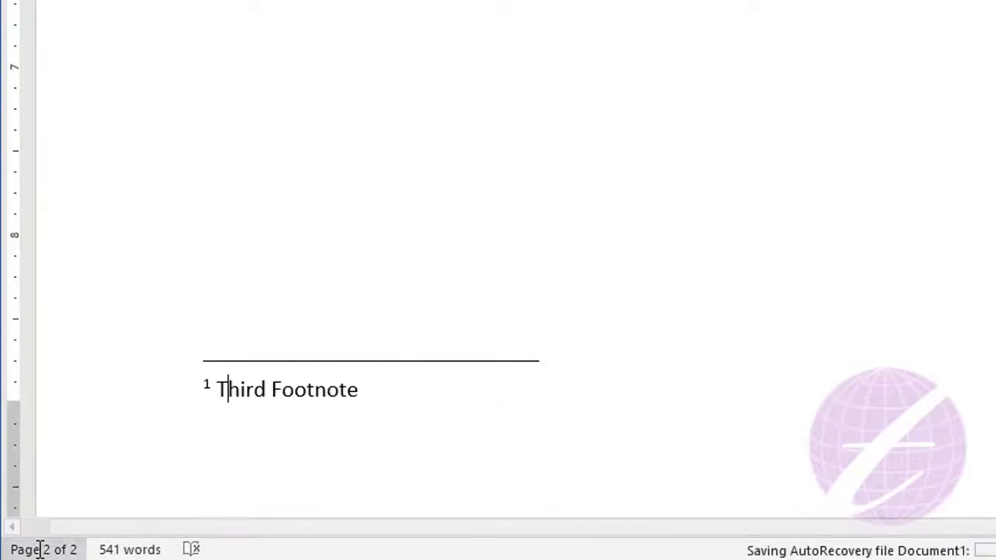
click(237, 391)
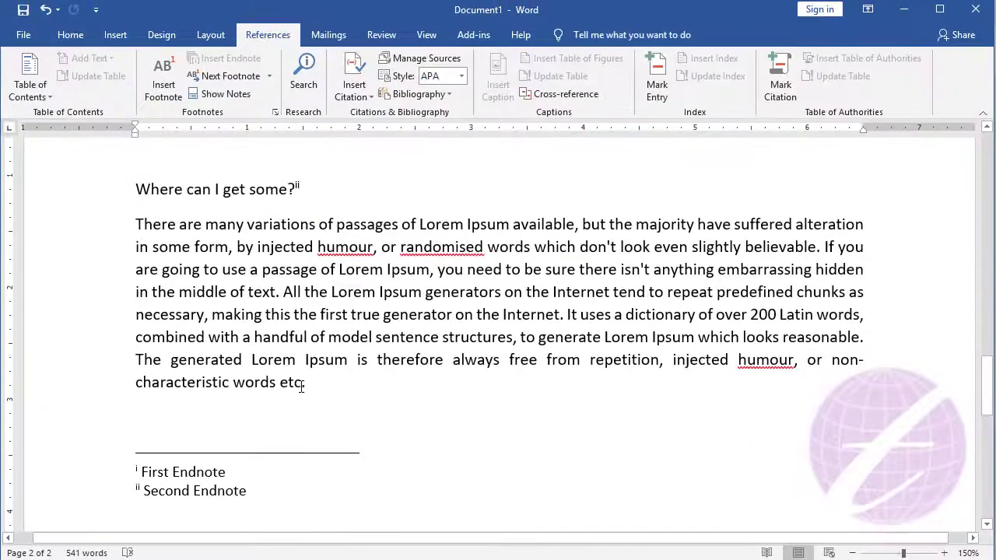
Copy the last paragraph and paste it onto a new page after a page break.
double_click(116, 225)
key(ctrl+c)
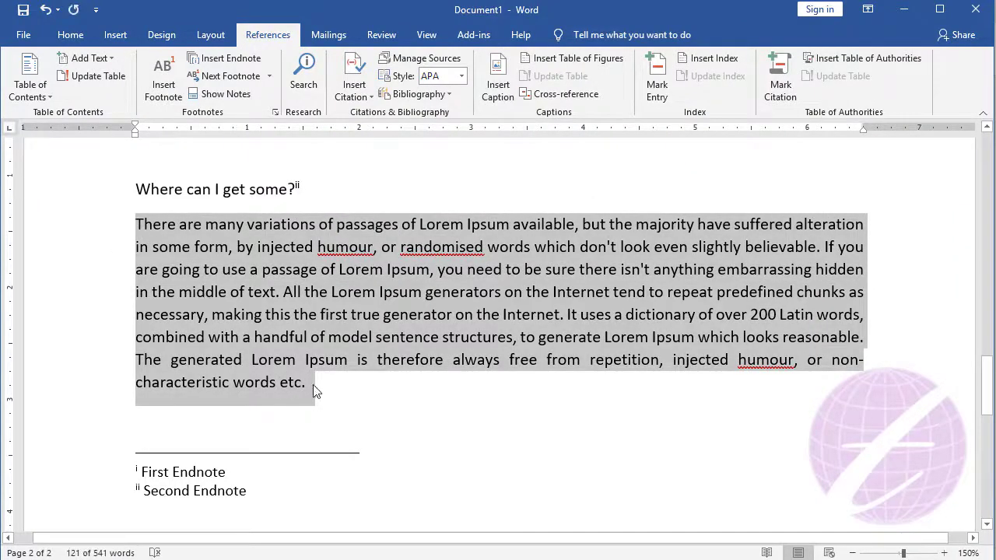
scroll(312, 393, down, 1)
click(300, 399)
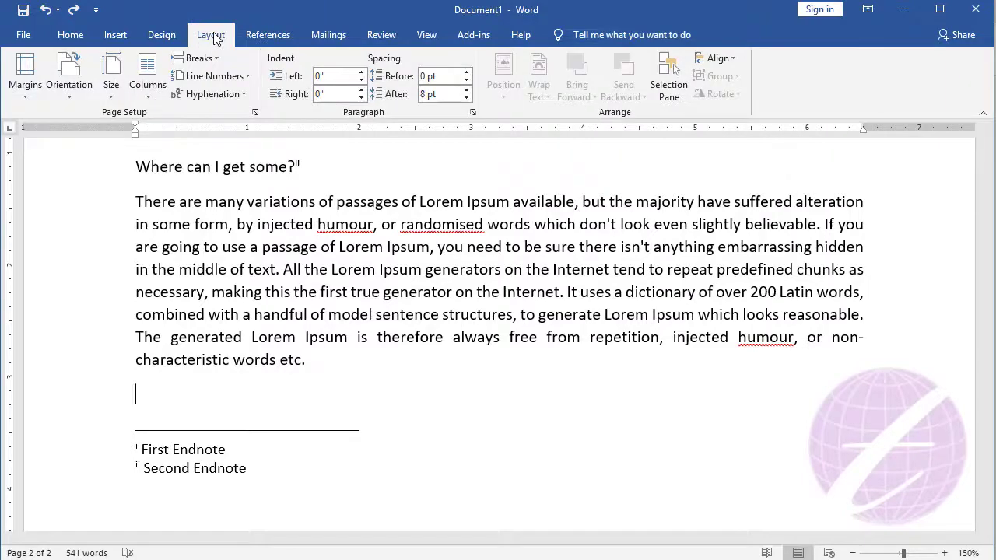
click(196, 58)
click(226, 105)
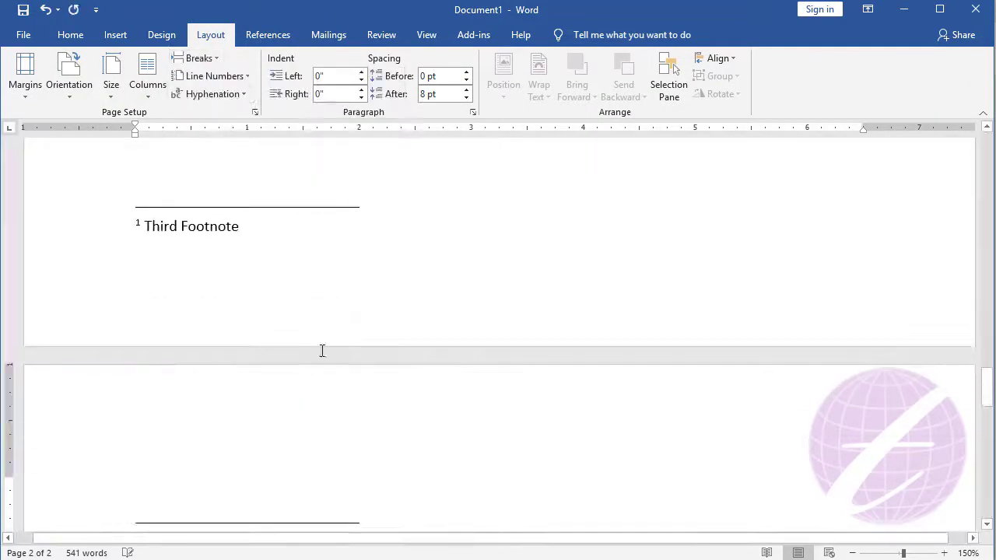
key(ctrl+v)
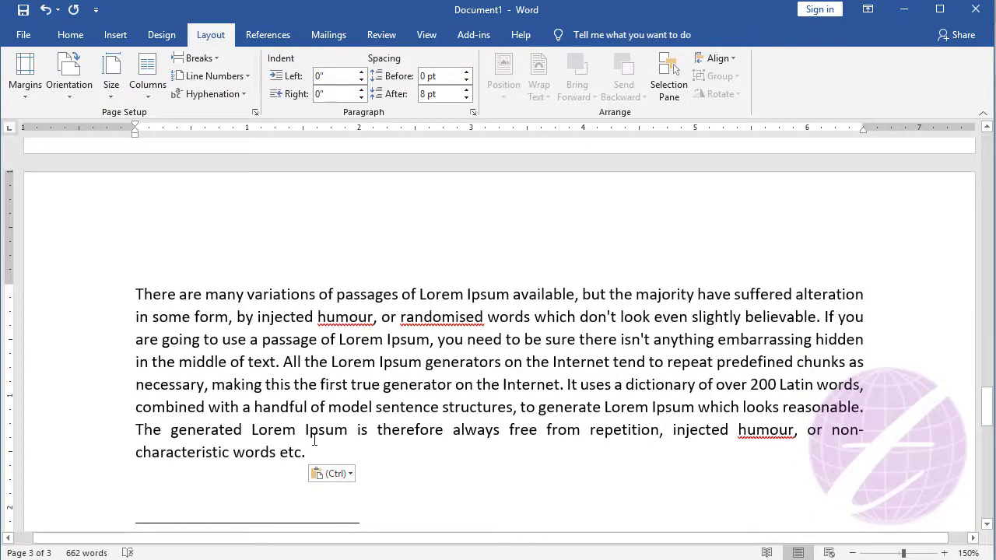
Add a footnote reading 'Page Three' after the word 'handful' on page 3.
click(308, 408)
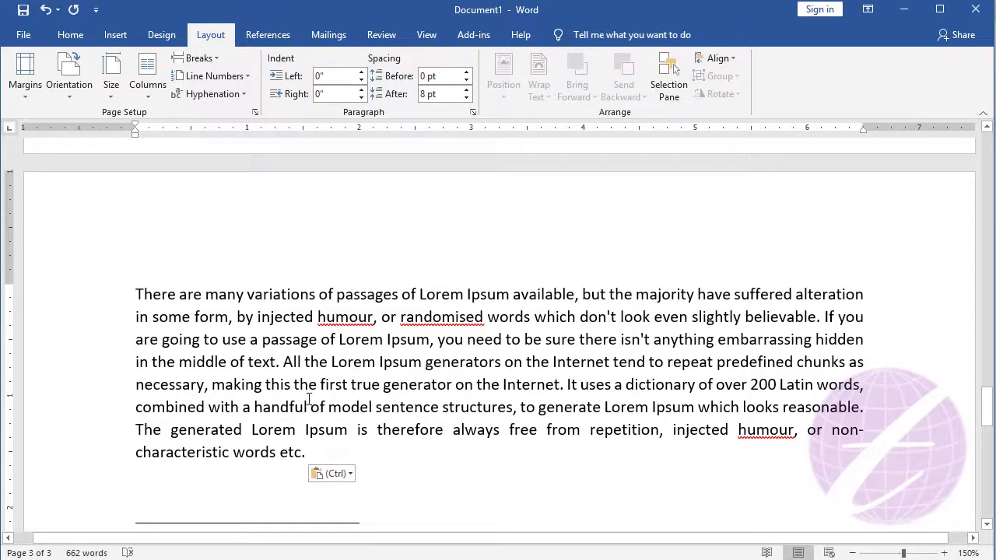
click(268, 35)
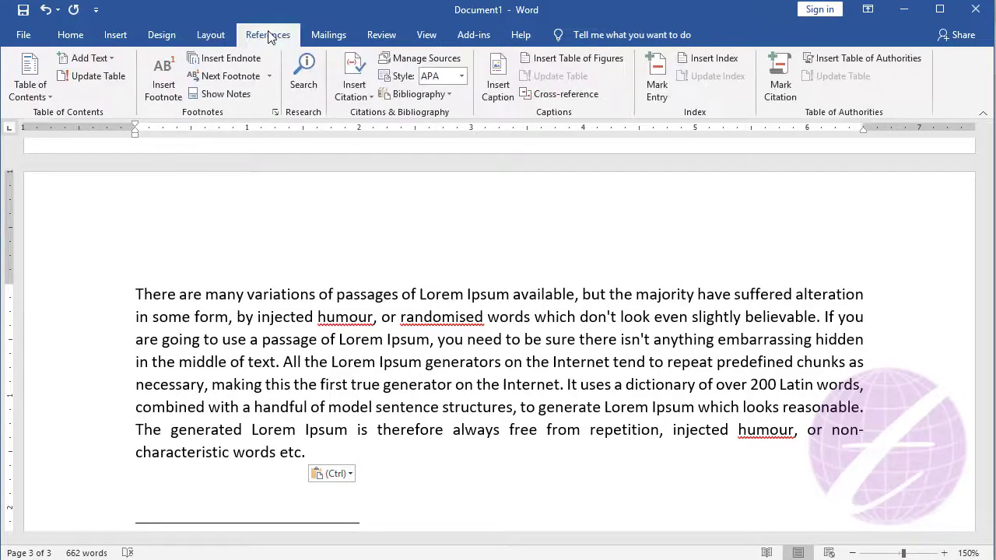
click(163, 78)
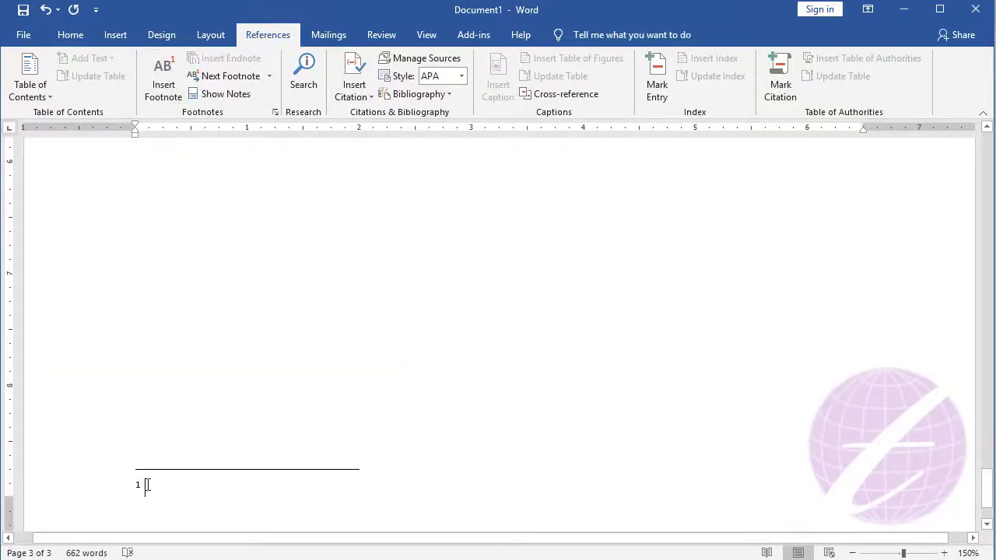
text(Page )
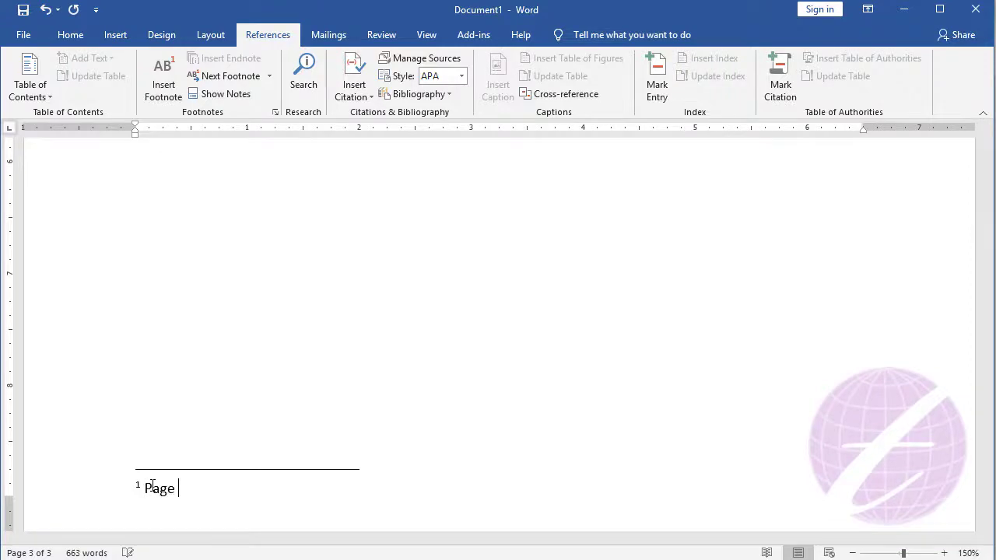
text(Three)
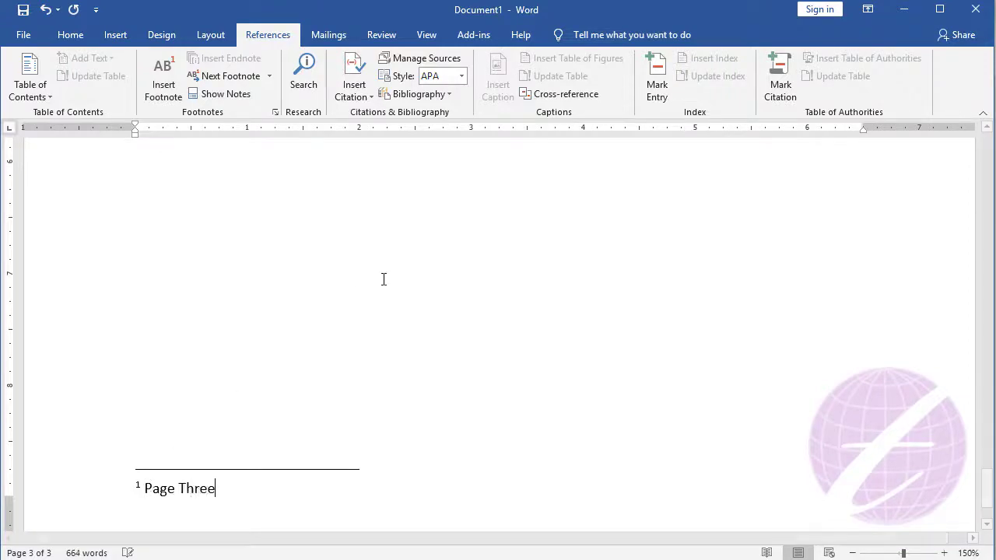
scroll(387, 282, up, 5)
scroll(387, 281, up, 5)
scroll(373, 296, up, 1)
click(362, 315)
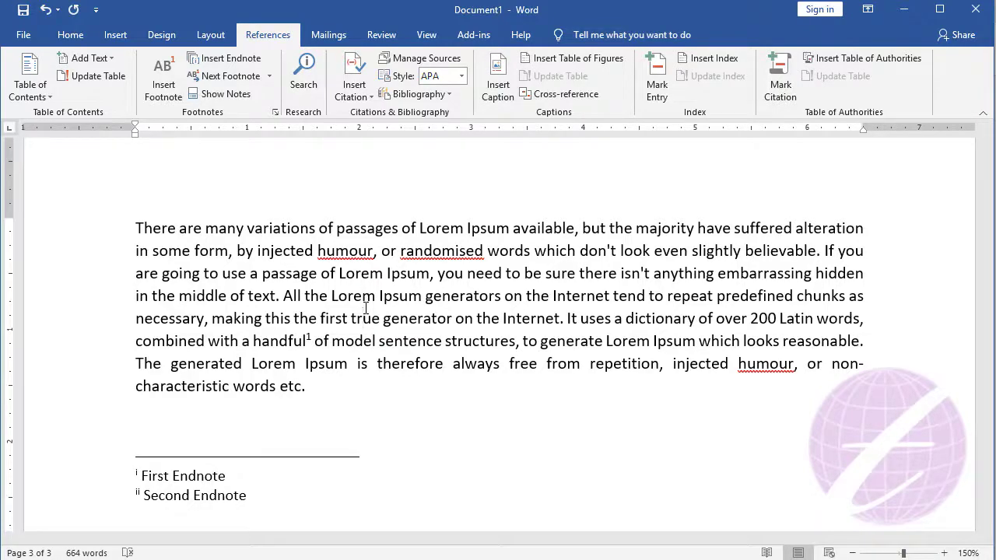
Delete the footnote marks after 'dummy' and 'versions', clearing page 1's footnote area.
key(ctrl+Home)
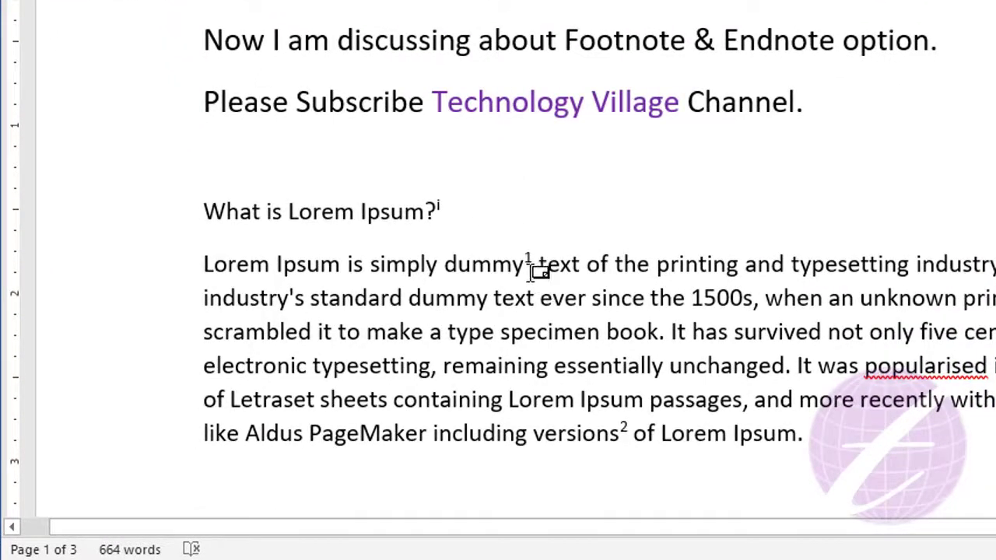
mouse_move(537, 263)
key(BackSpace)
key(BackSpace)
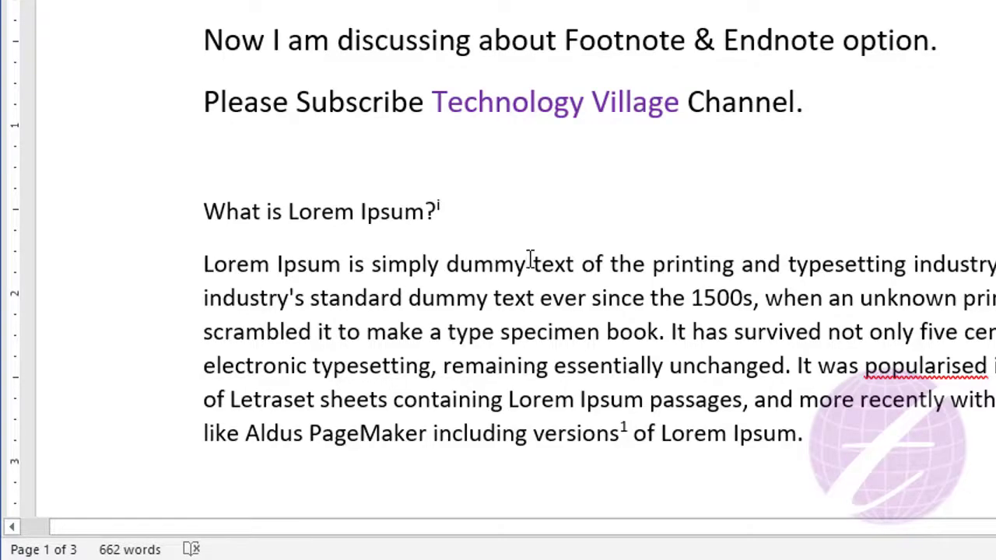
scroll(530, 260, down, 8)
scroll(529, 257, down, 3)
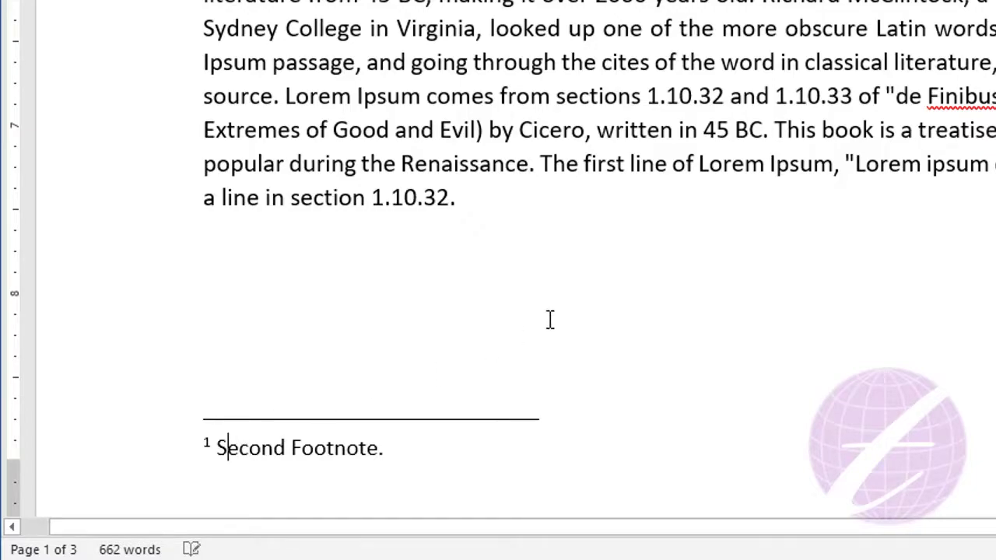
scroll(589, 314, up, 10)
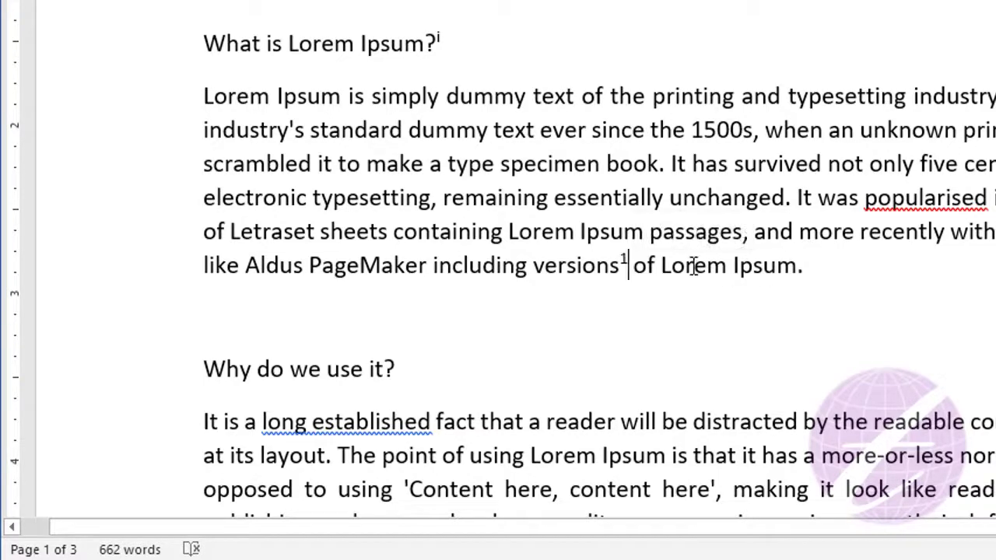
key(BackSpace)
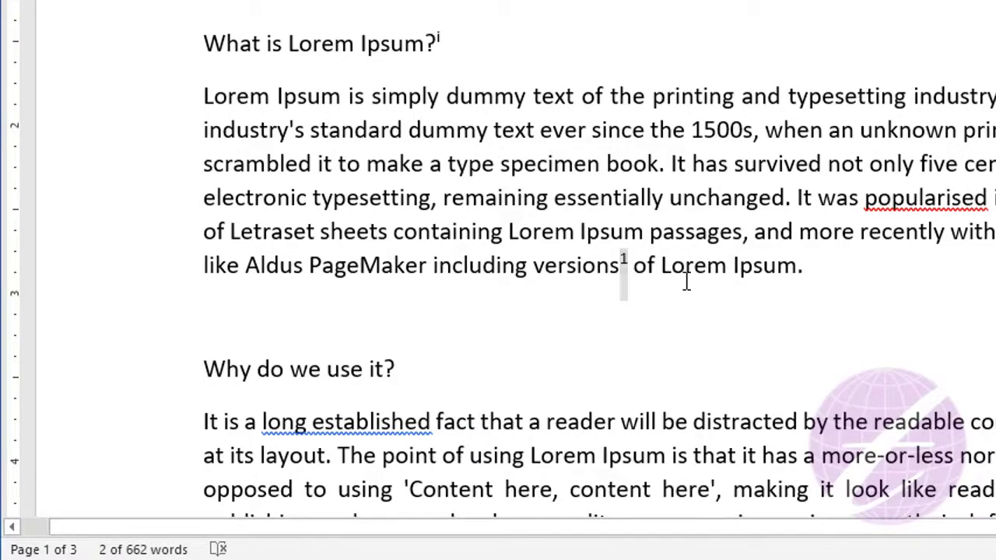
key(BackSpace)
scroll(687, 283, down, 10)
scroll(690, 289, down, 5)
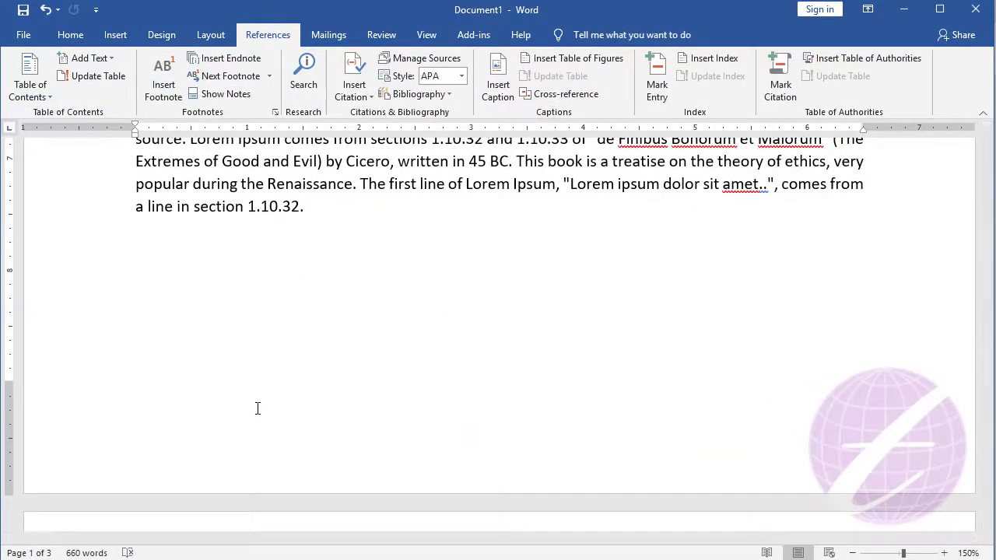
scroll(280, 397, up, 10)
scroll(326, 378, up, 5)
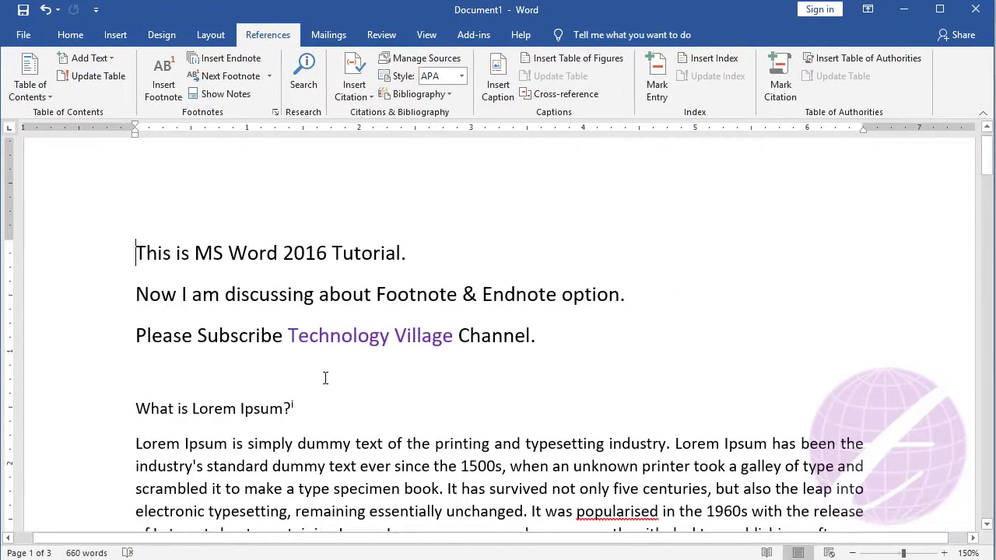